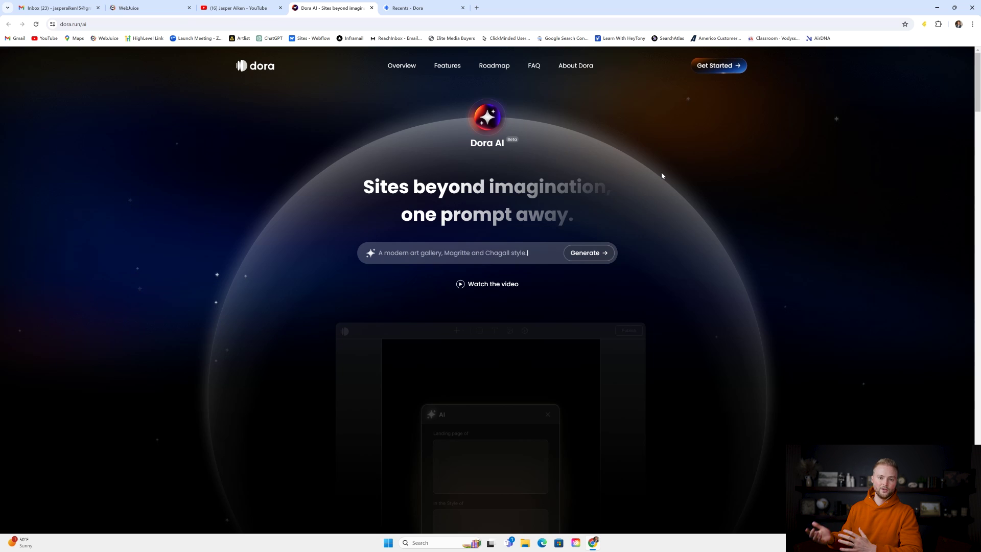
Step: Paste the NASA home page prompt with a sleek gradient grey and black design into Dora's AI generator and generate
key(ctrl+Tab)
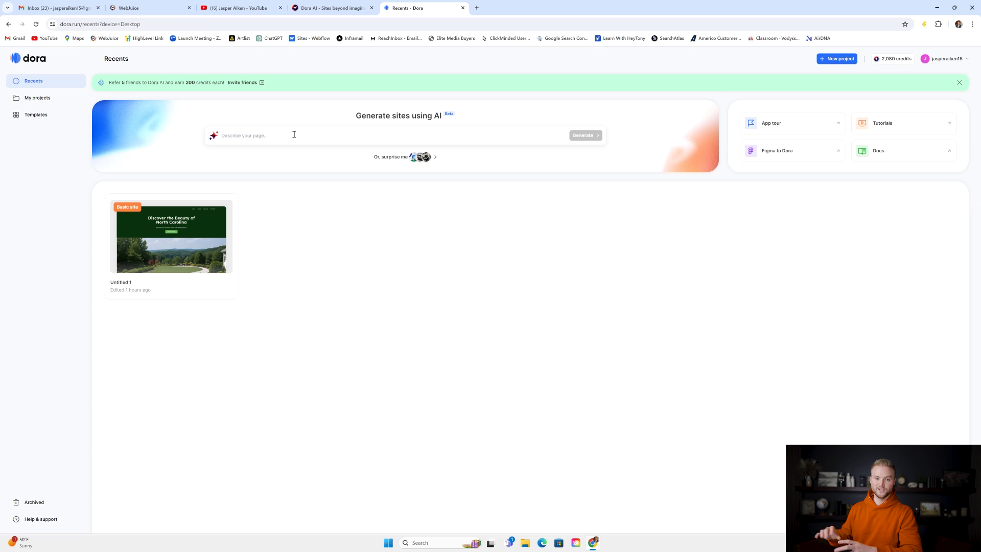
text(build me a home page of a website for nasa with a sleek gradient grey and black design)
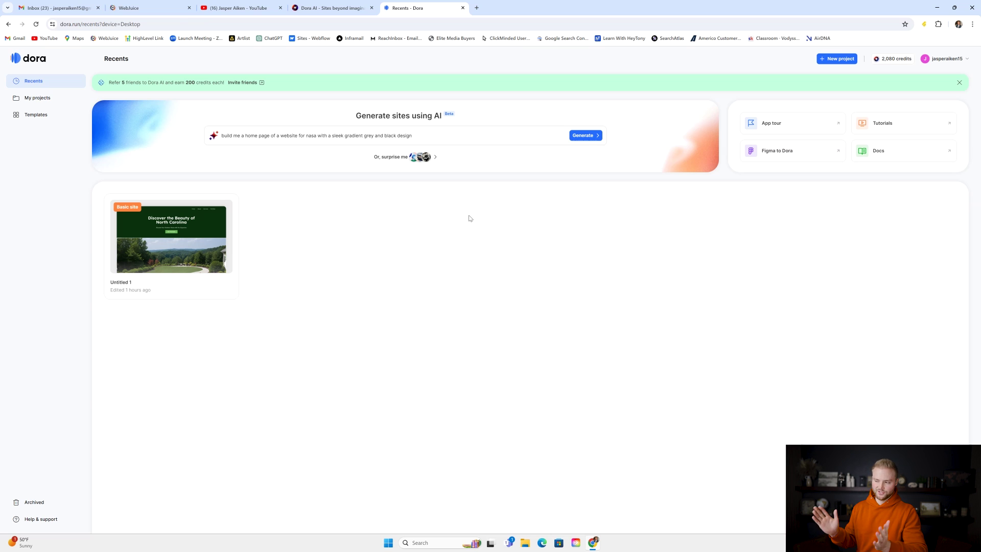
click(587, 136)
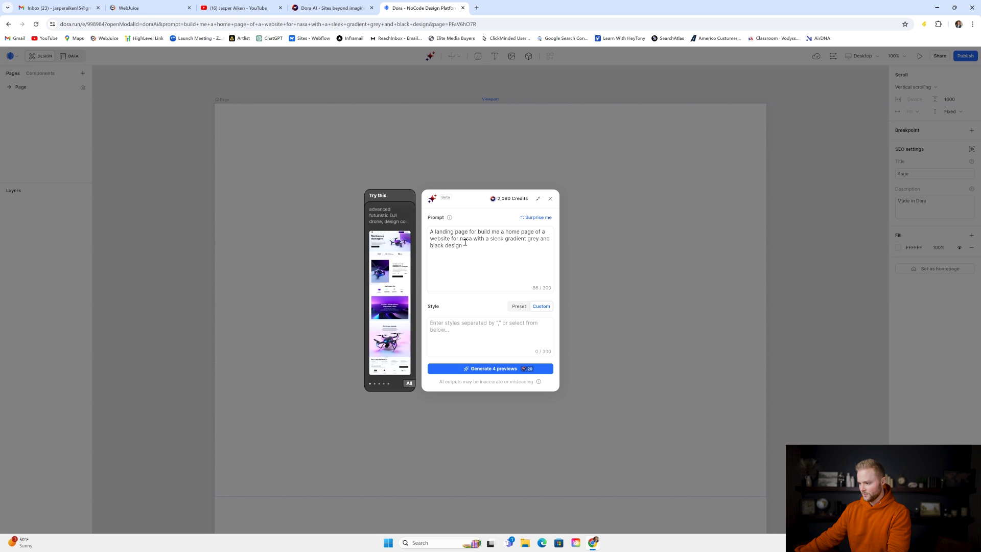
Step: Trim 'build me a home page of a website for' from the prompt, add style 'apple.com style, hyper-realistic', and generate four previews
drag(460, 238, 483, 232)
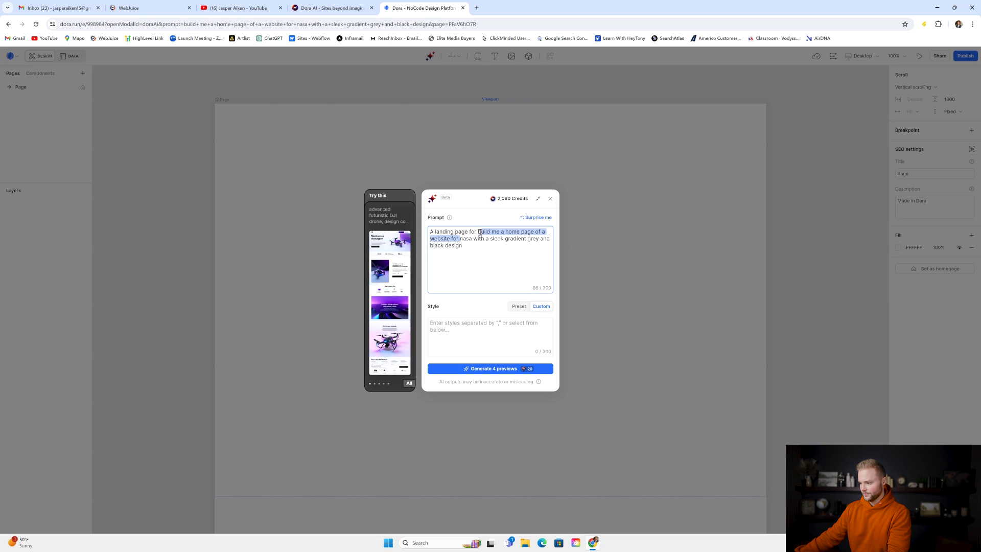
key(BackSpace)
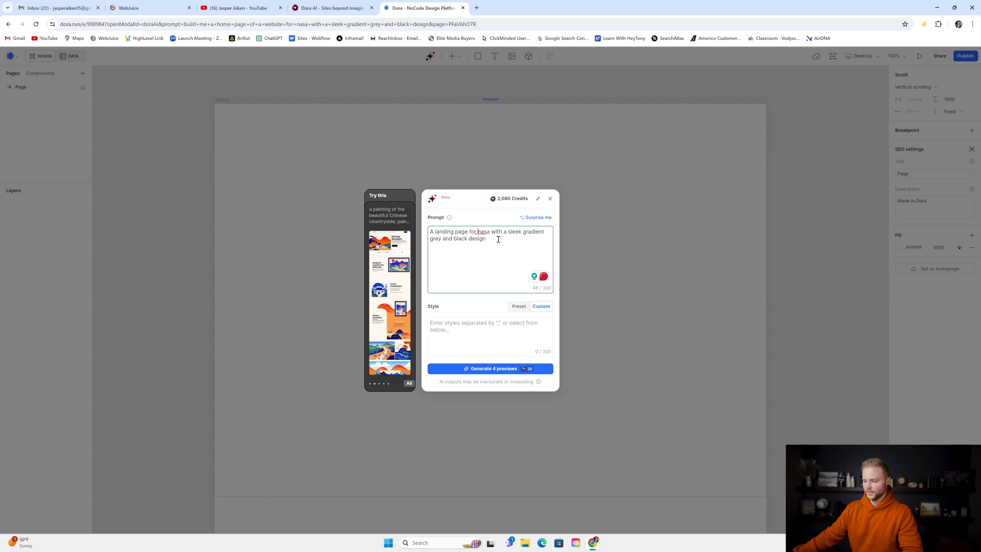
click(454, 324)
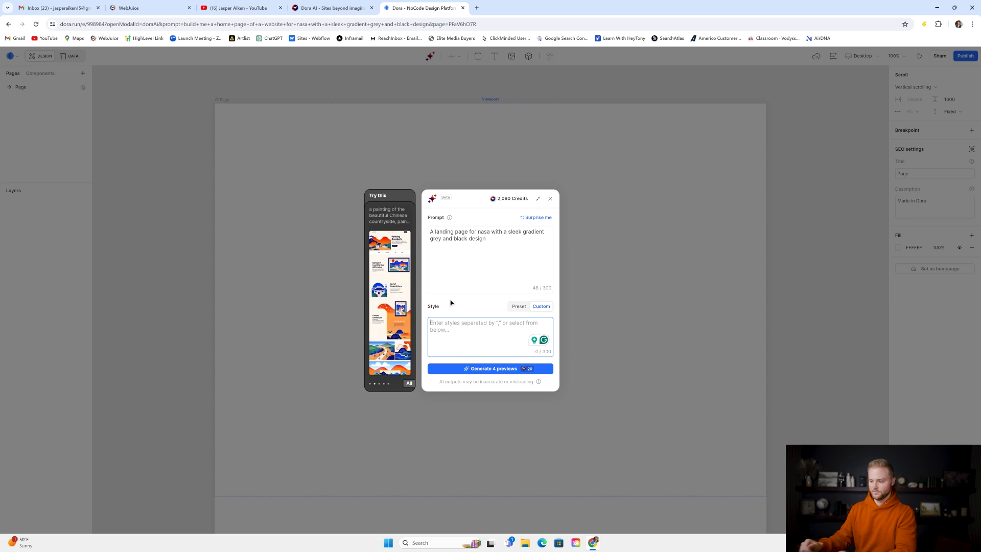
text(apple.com style, hyper realistic)
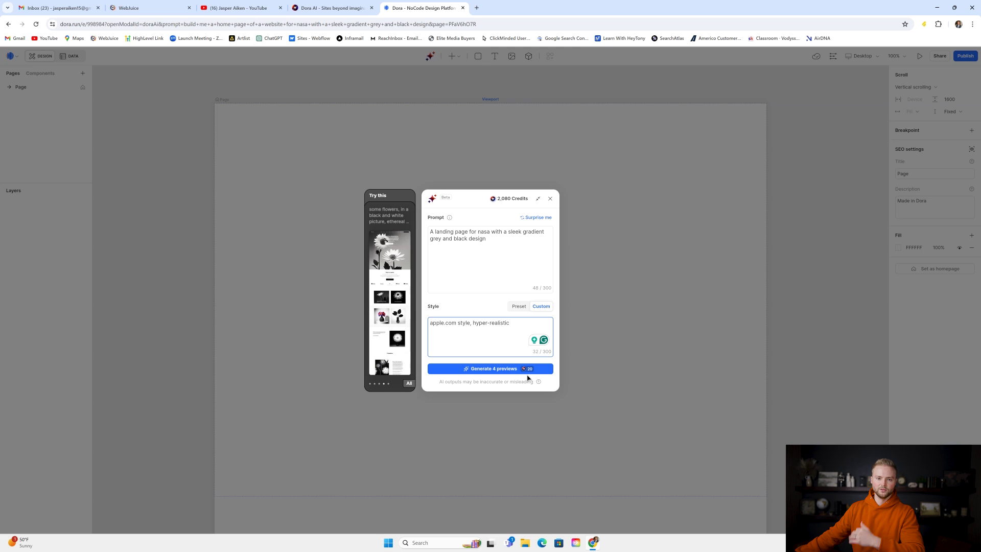
click(527, 371)
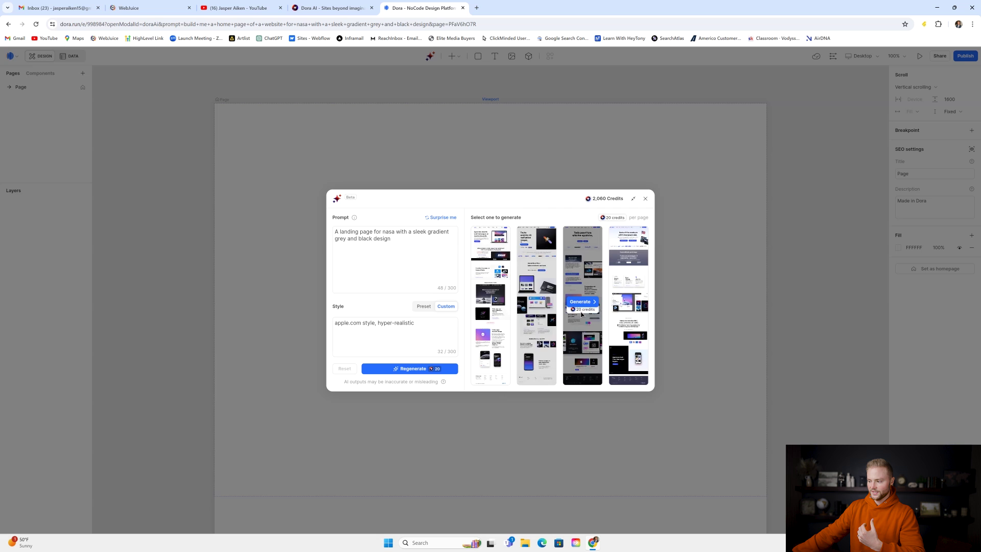
Step: Generate the complete NASA page, with nav, sections and footer, from the first of the four previews
mouse_move(636, 317)
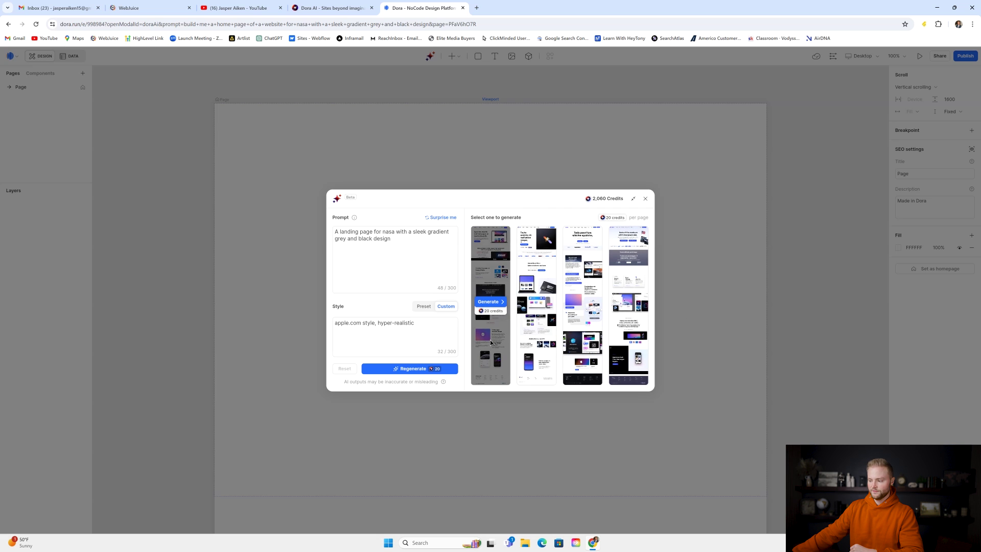
click(488, 302)
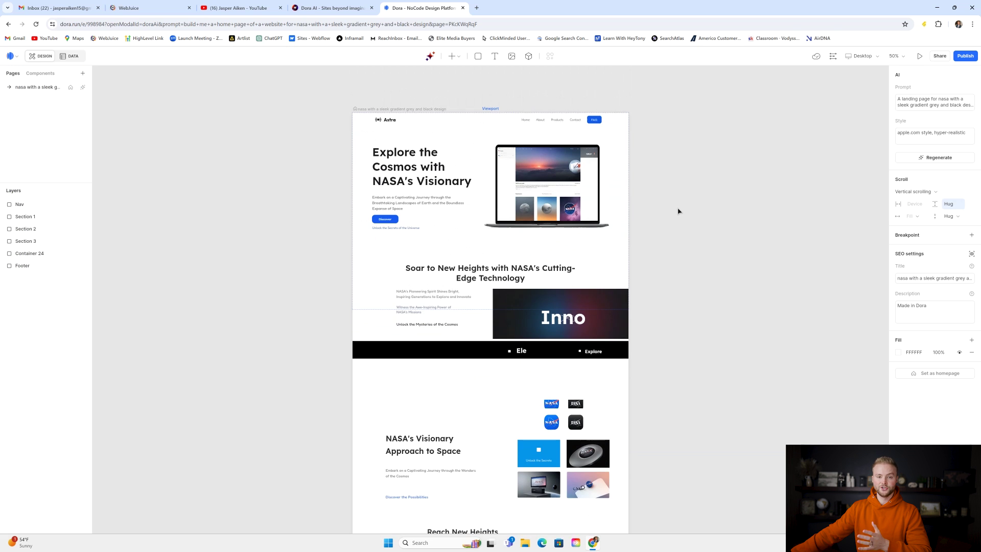
scroll(679, 210, down, 2)
scroll(678, 211, down, 6)
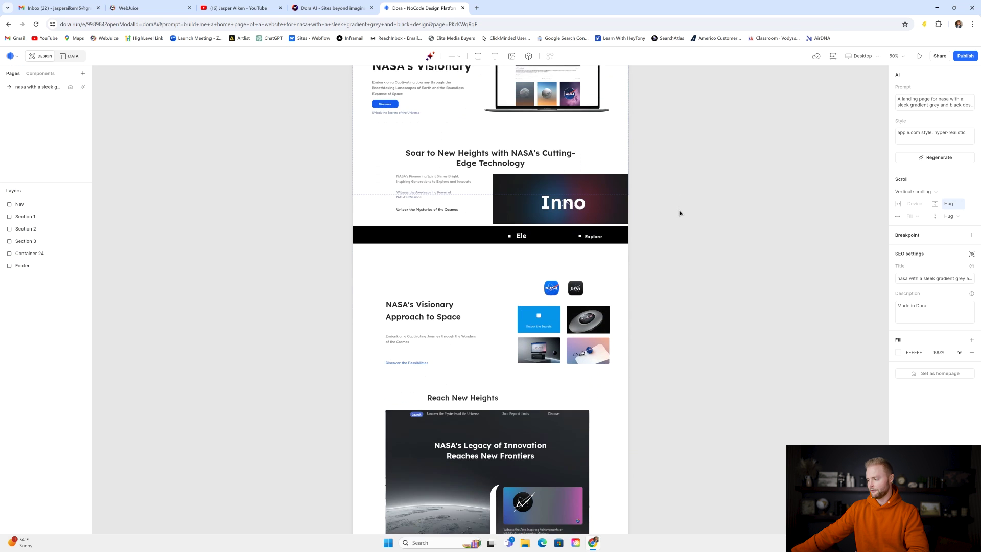
scroll(682, 218, down, 5)
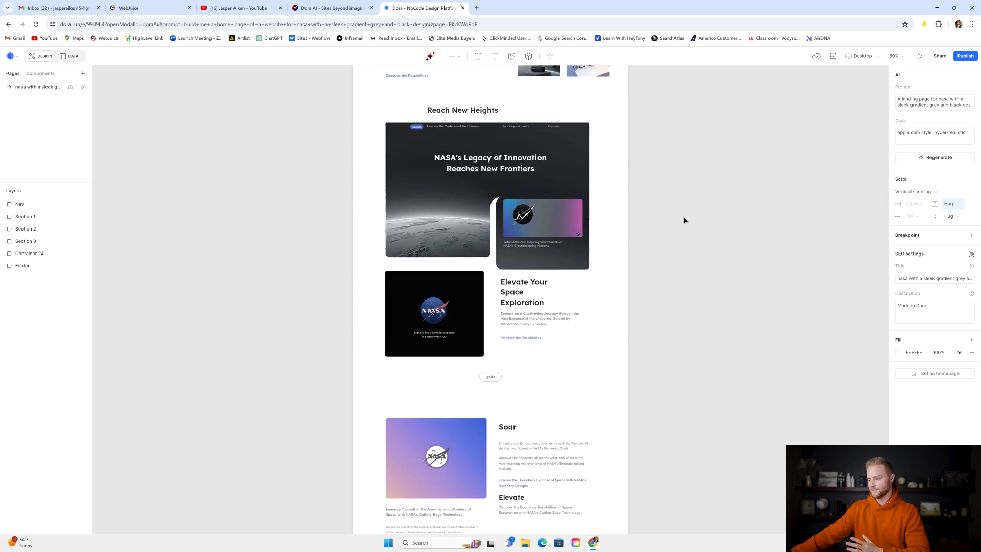
scroll(685, 222, down, 3)
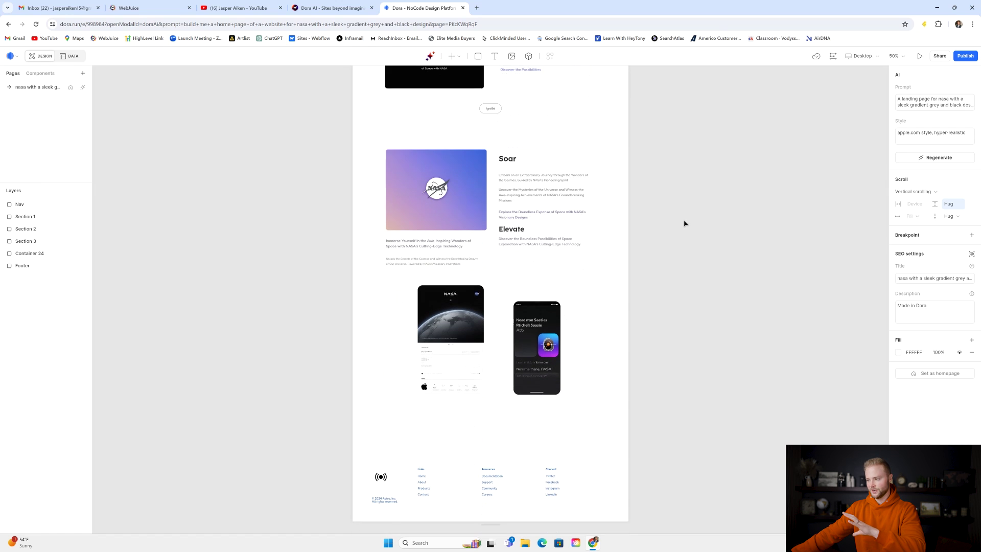
scroll(684, 221, up, 5)
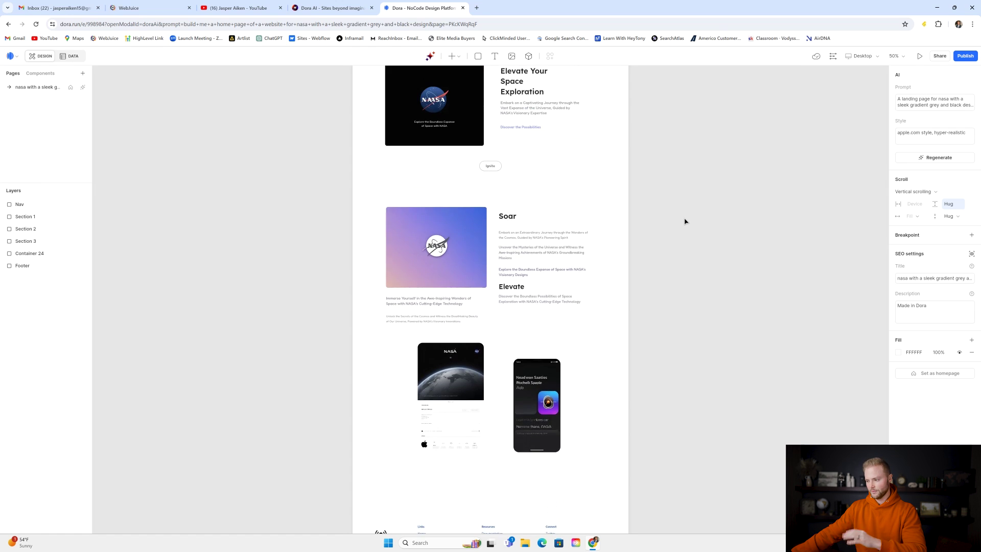
scroll(664, 224, up, 2)
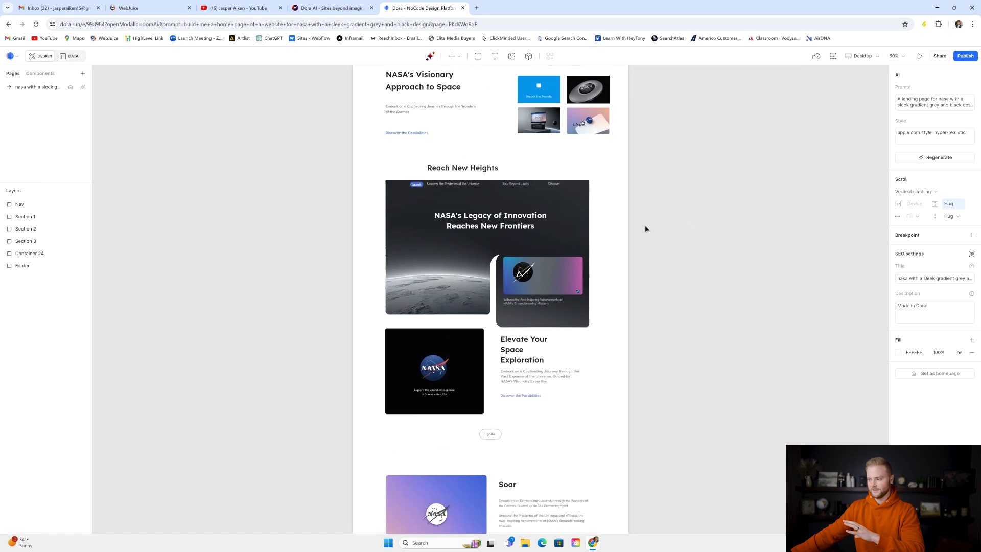
click(541, 372)
click(518, 377)
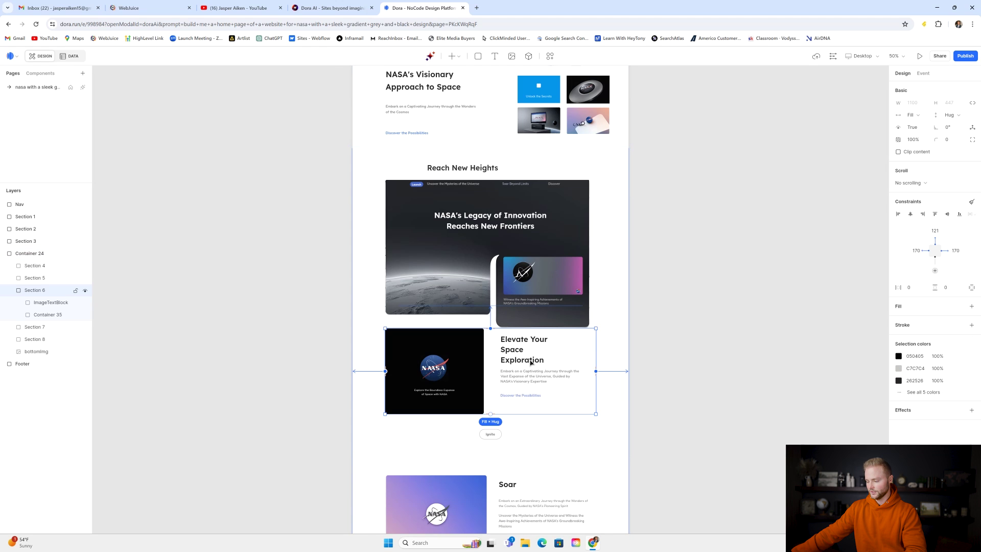
click(514, 351)
click(519, 351)
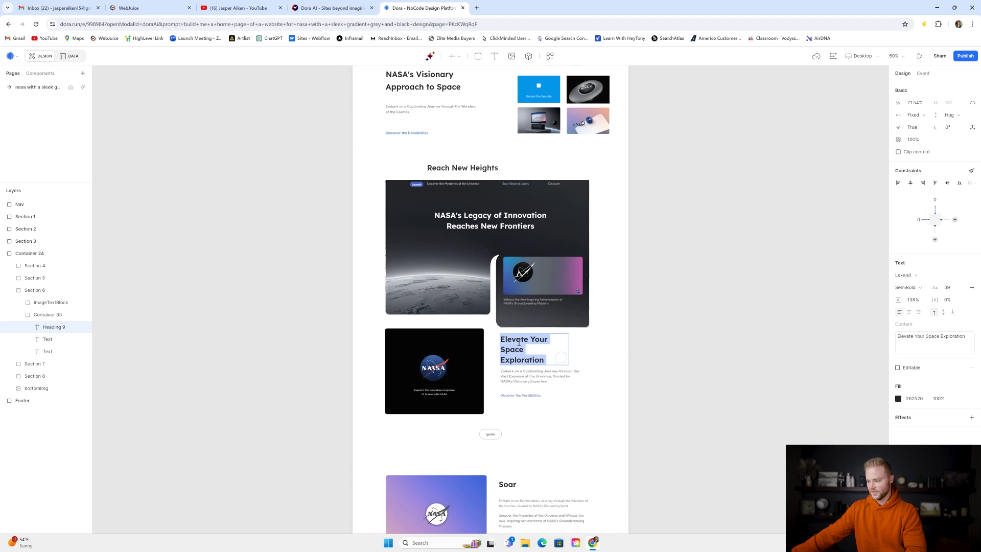
click(460, 363)
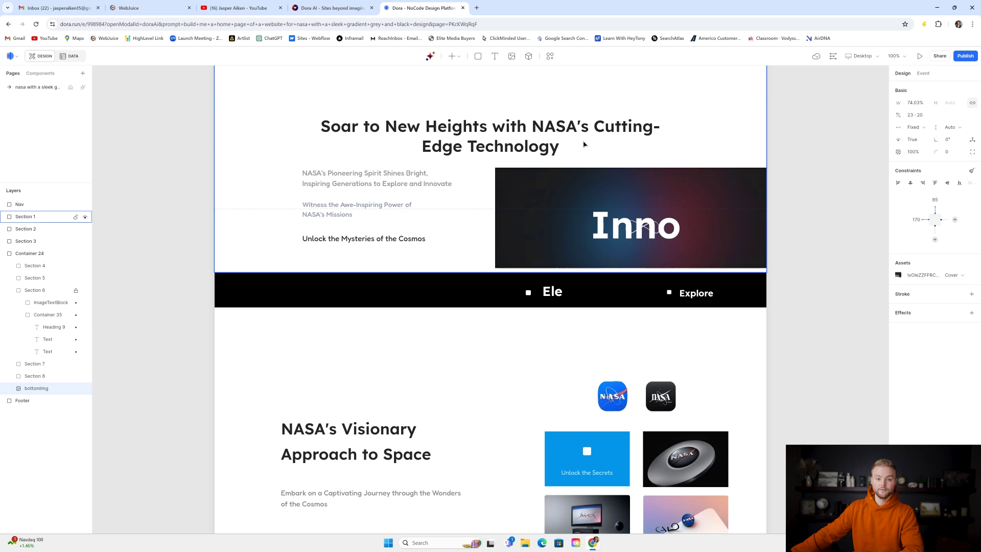
Step: Stretch Container 24 from 3254 to 3760 in height to leave blank space above the footer
scroll(620, 153, down, 15)
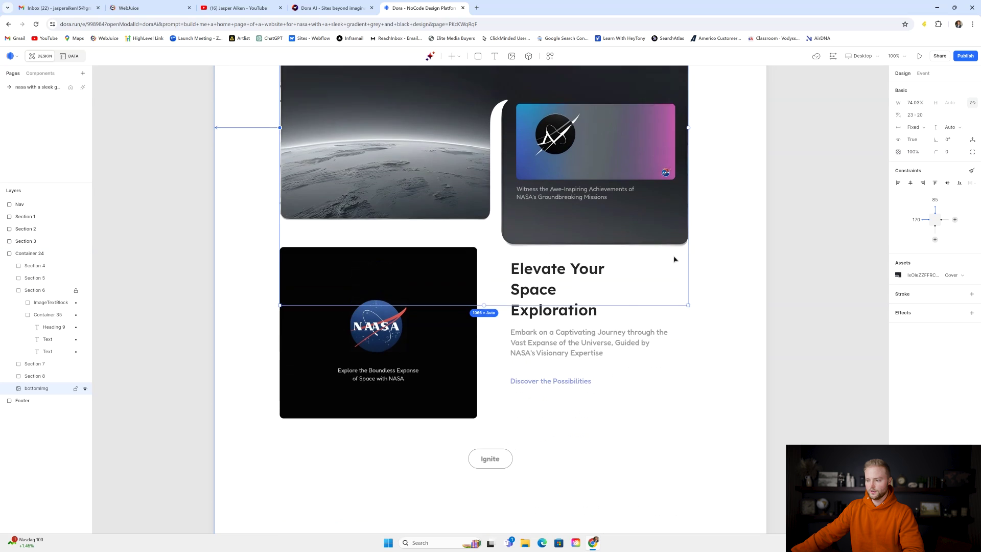
scroll(673, 259, down, 5)
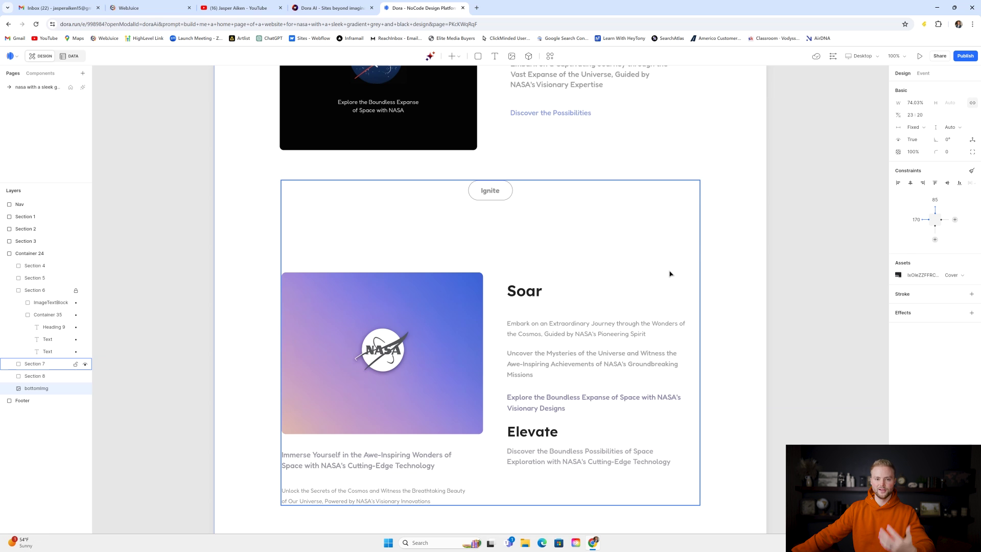
scroll(725, 222, down, 1)
scroll(733, 221, down, 9)
click(501, 242)
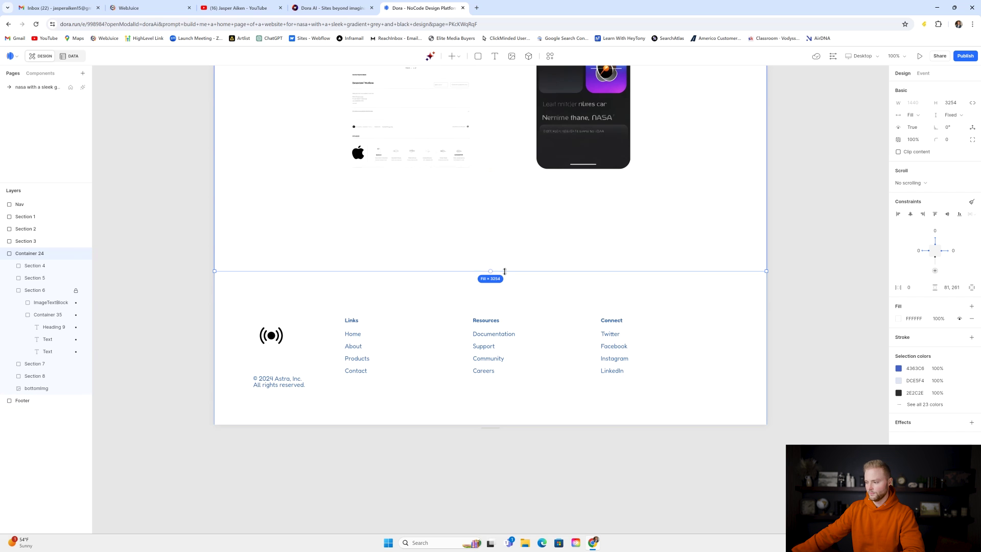
drag(505, 272, 505, 478)
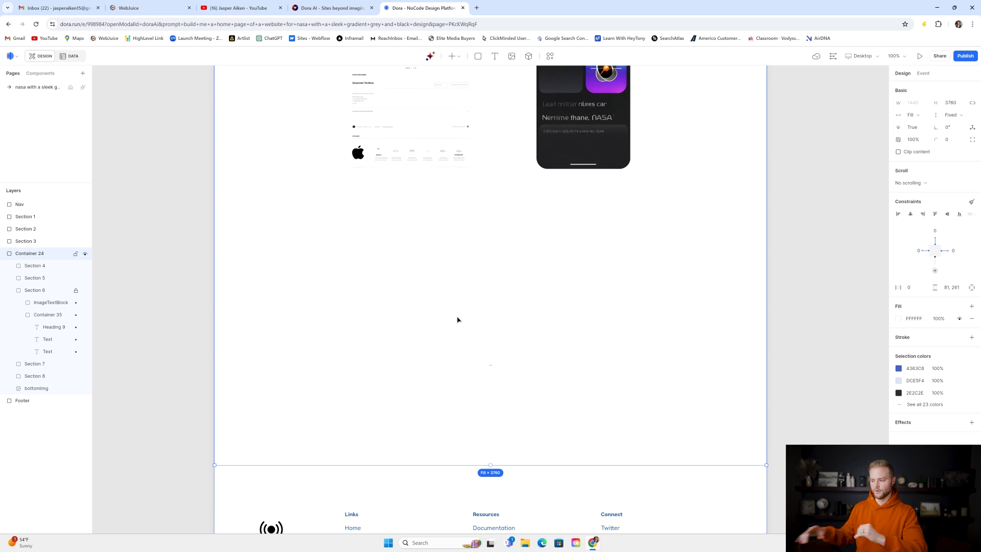
Step: Open the Discovery Call Claim form in WebJuice and copy its inline embed code
click(143, 8)
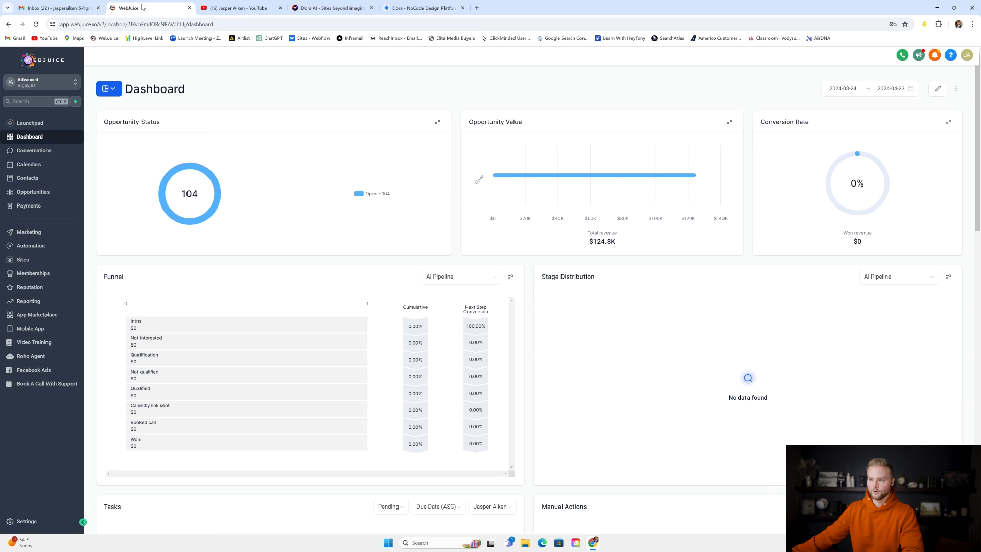
click(30, 259)
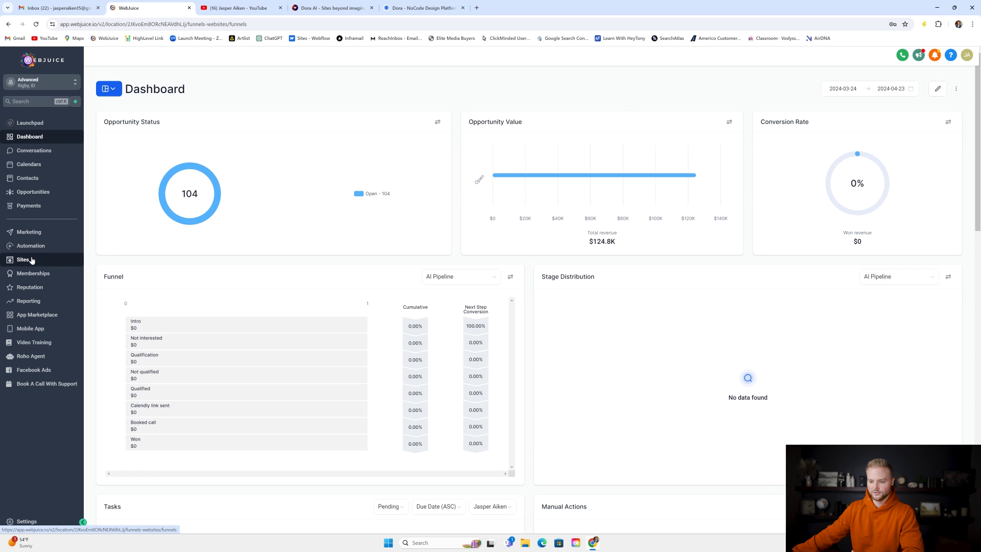
mouse_move(313, 72)
click(296, 86)
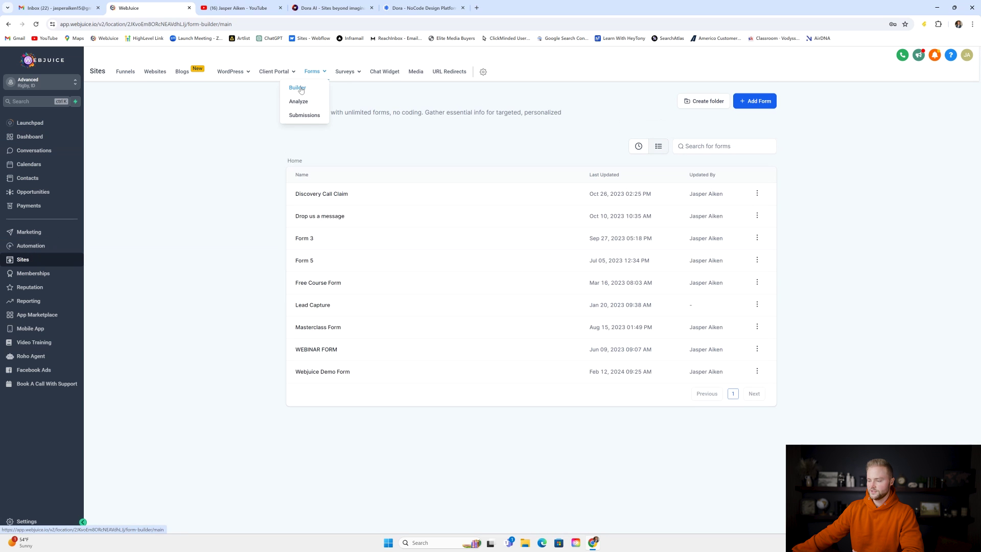
click(311, 197)
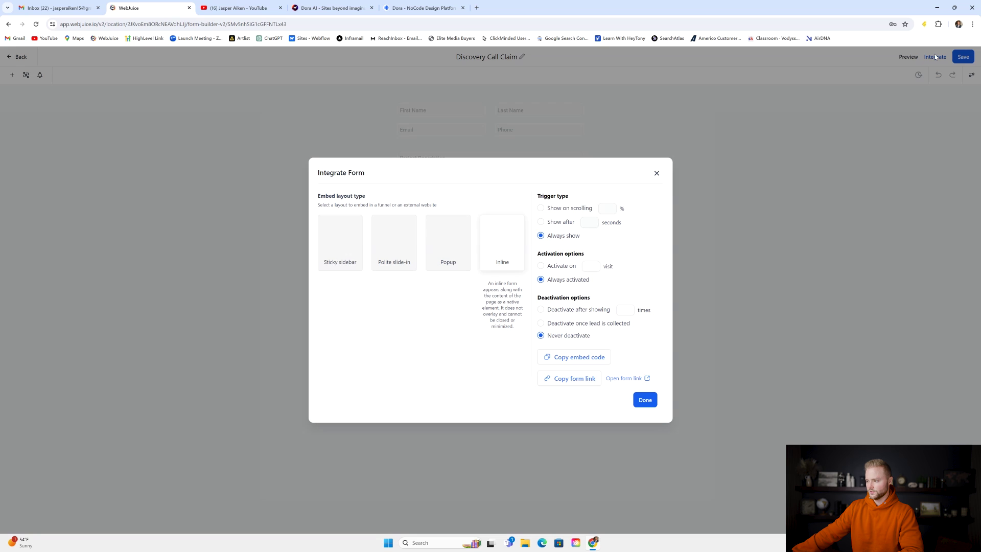
click(935, 57)
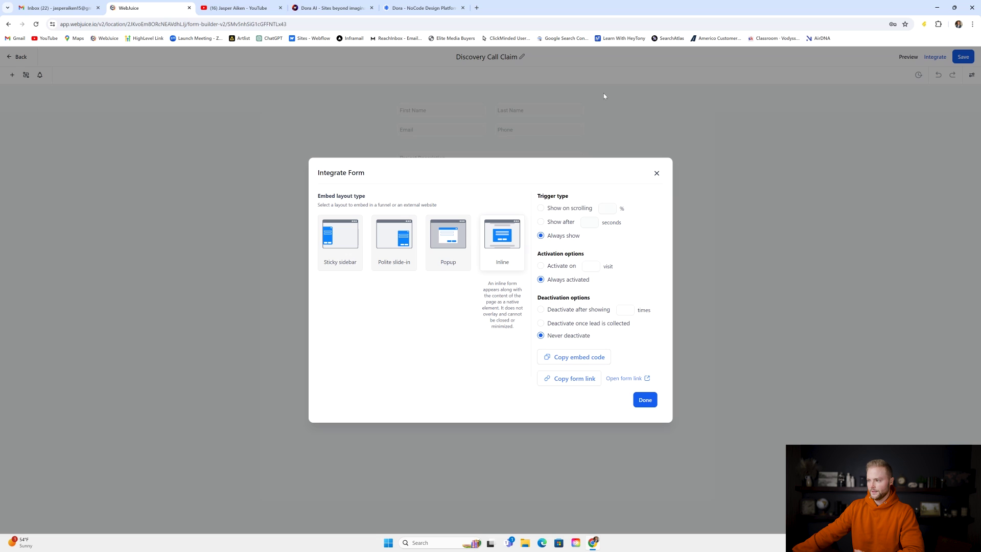
click(423, 8)
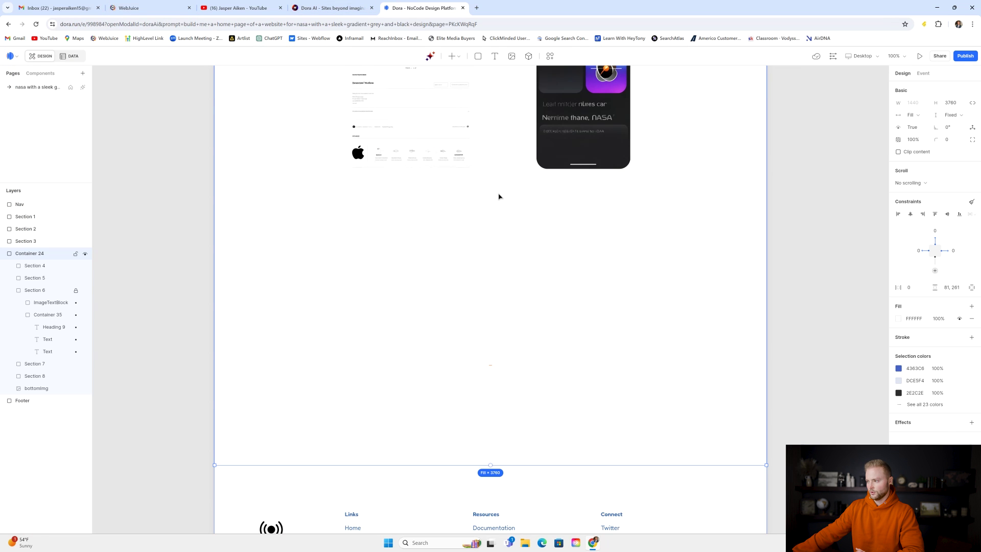
Step: Insert an embed form box in the empty area below the phone and device mockups
click(454, 56)
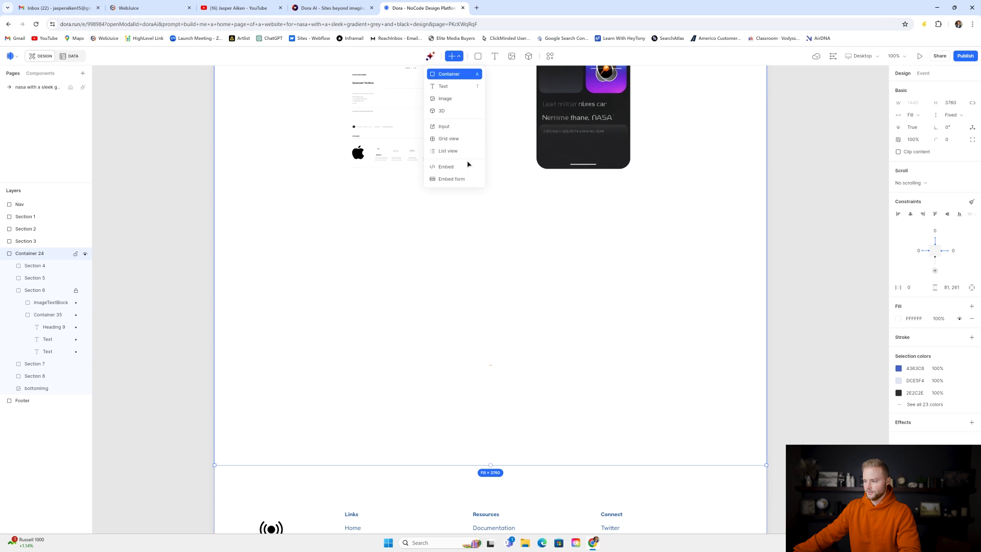
click(452, 180)
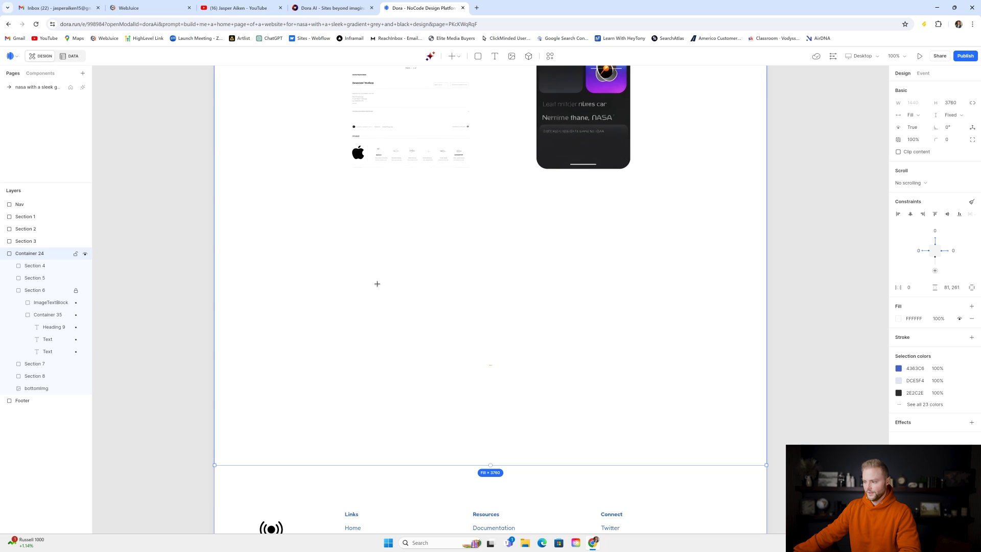
mouse_move(348, 261)
mouse_down()
mouse_move(460, 330)
mouse_move(643, 411)
mouse_up()
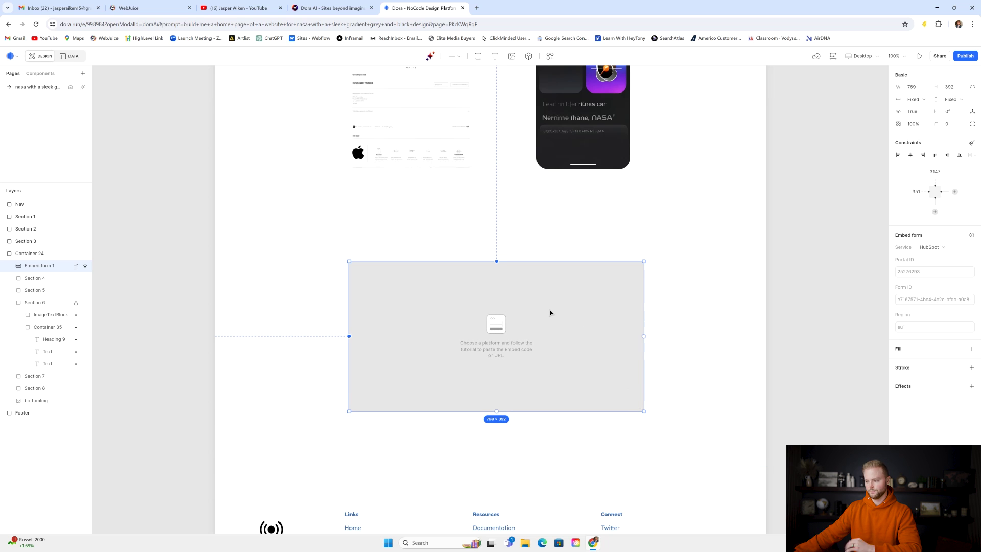
Step: Set the embed form's service to Other and paste the WebJuice embed code
click(930, 250)
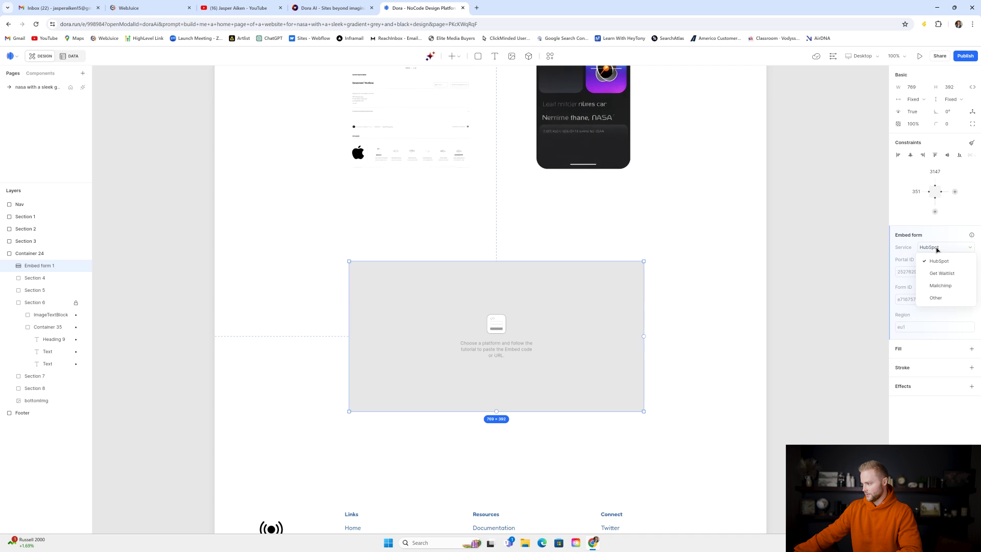
click(940, 298)
click(908, 276)
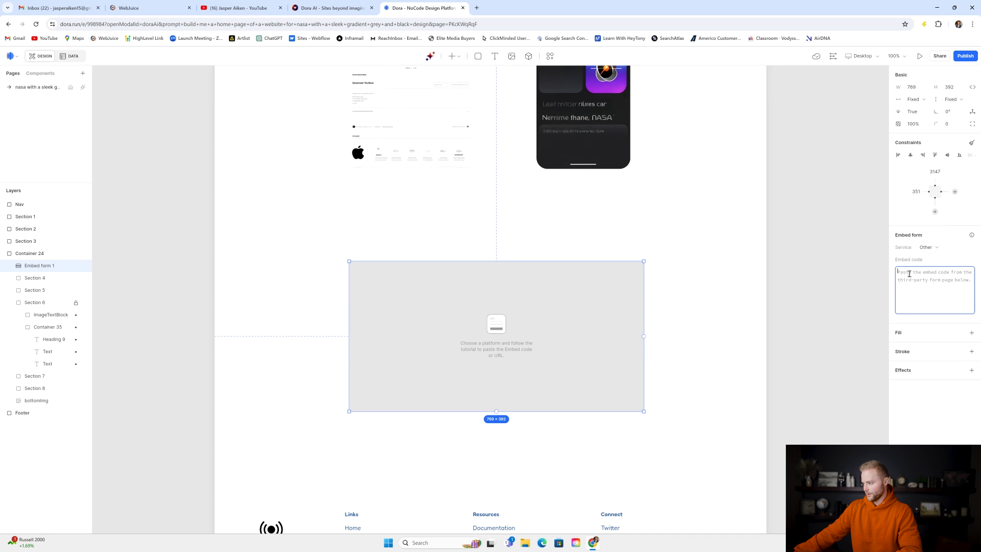
key(ctrl+v)
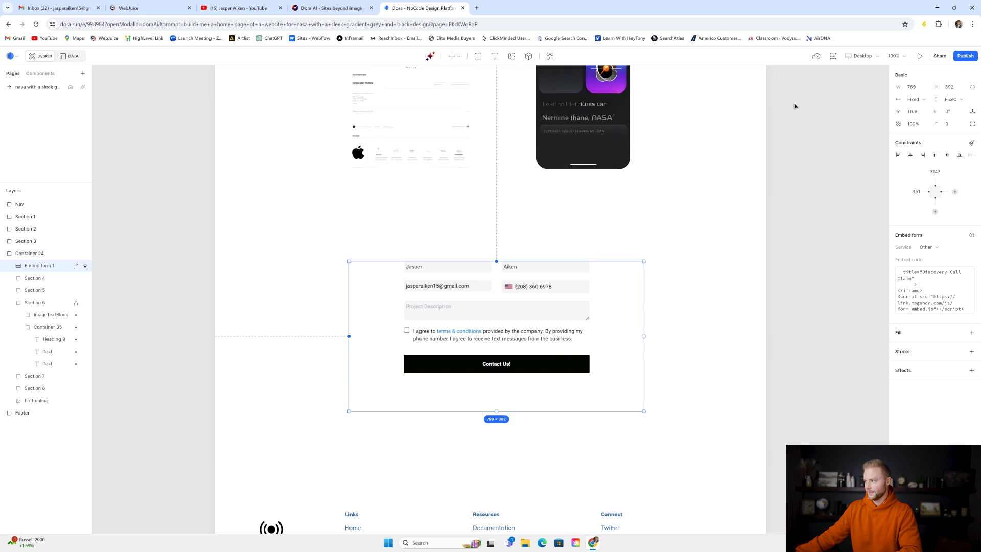
click(920, 56)
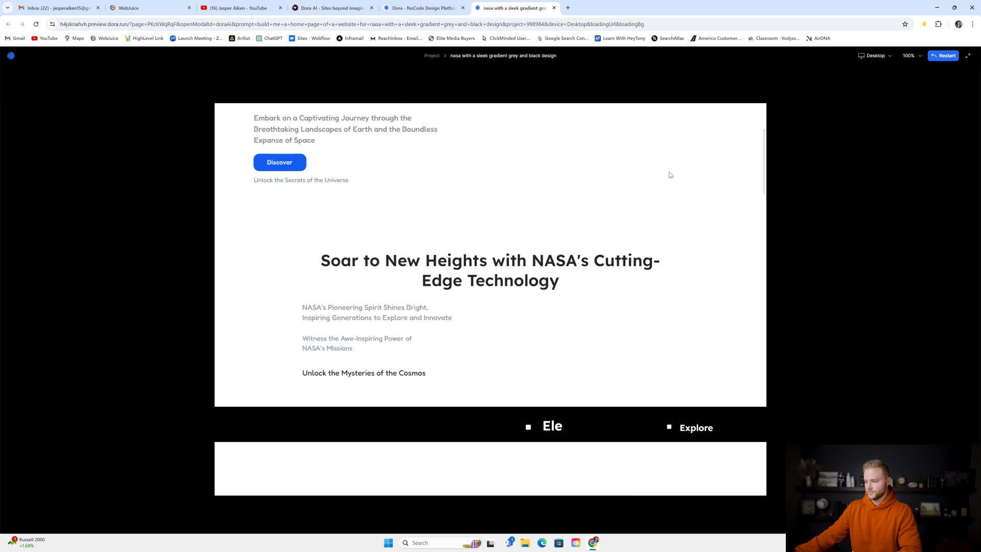
Step: Scroll the live preview down to the embedded contact form and test its first name field
scroll(670, 177, down, 10)
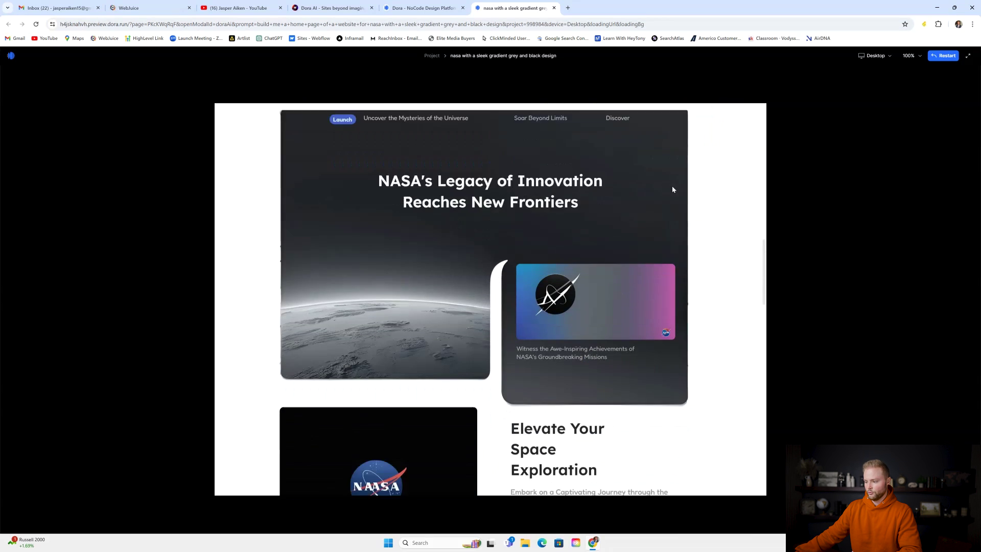
scroll(672, 192, down, 10)
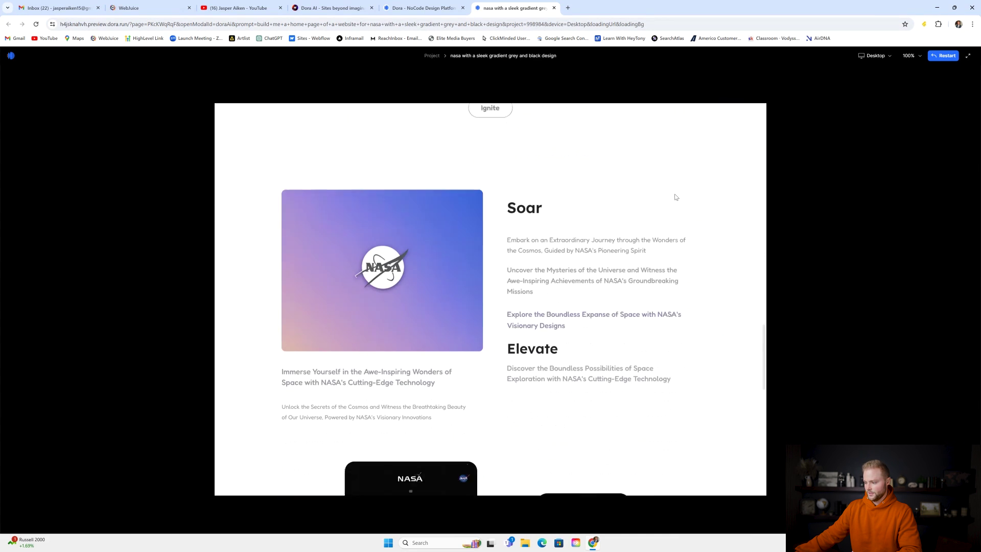
scroll(669, 204, down, 6)
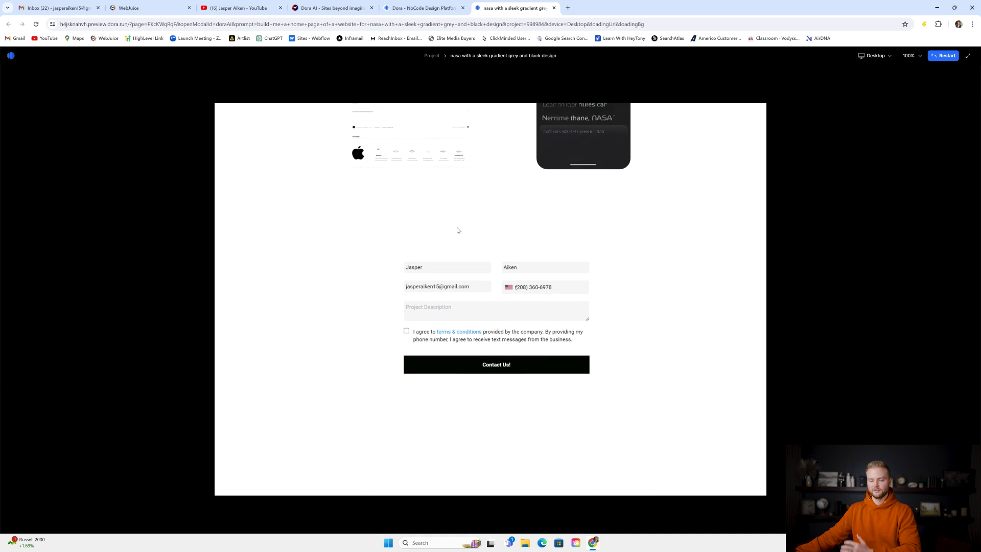
click(427, 273)
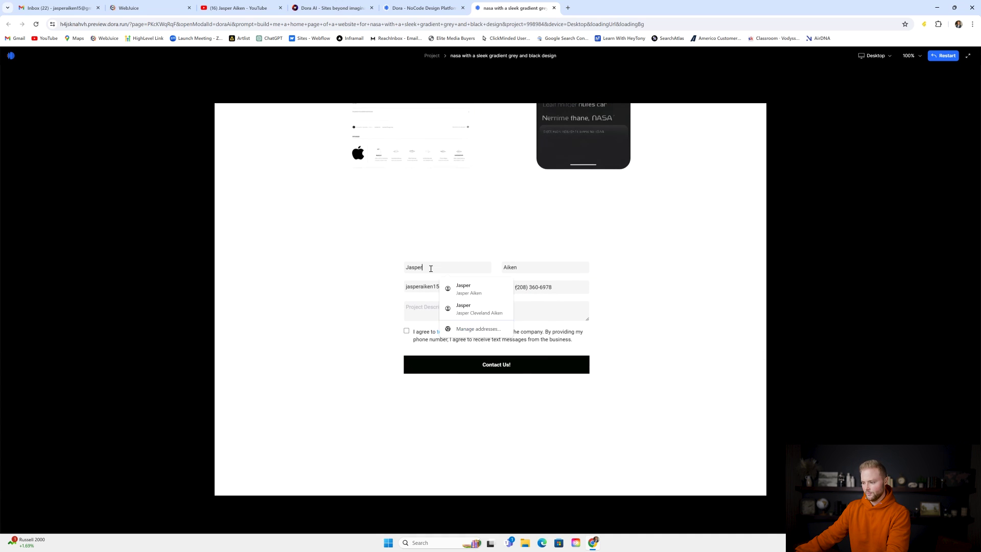
double_click(431, 267)
click(533, 270)
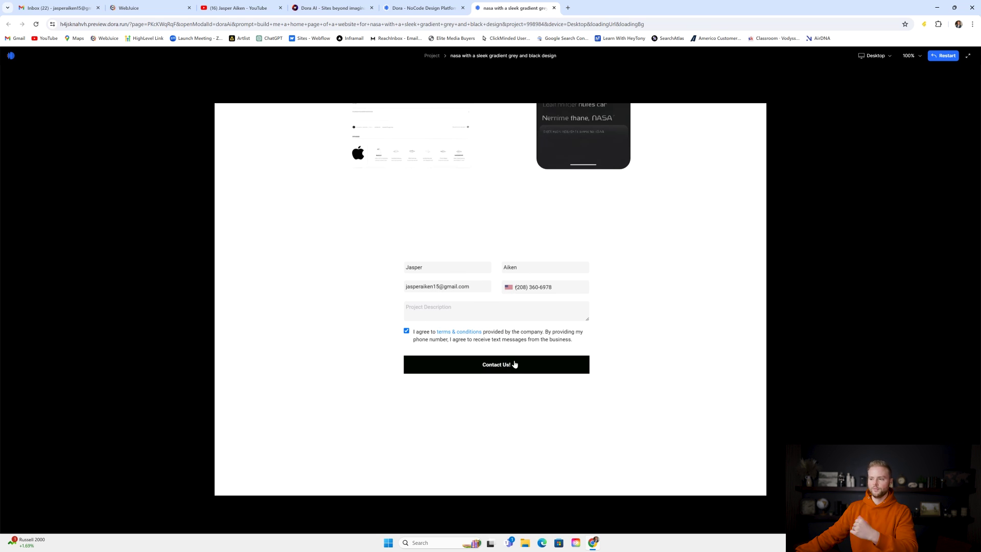
click(148, 8)
Step: Close the form integration dialog and start a new workflow from scratch under Automation > Workflows
click(655, 174)
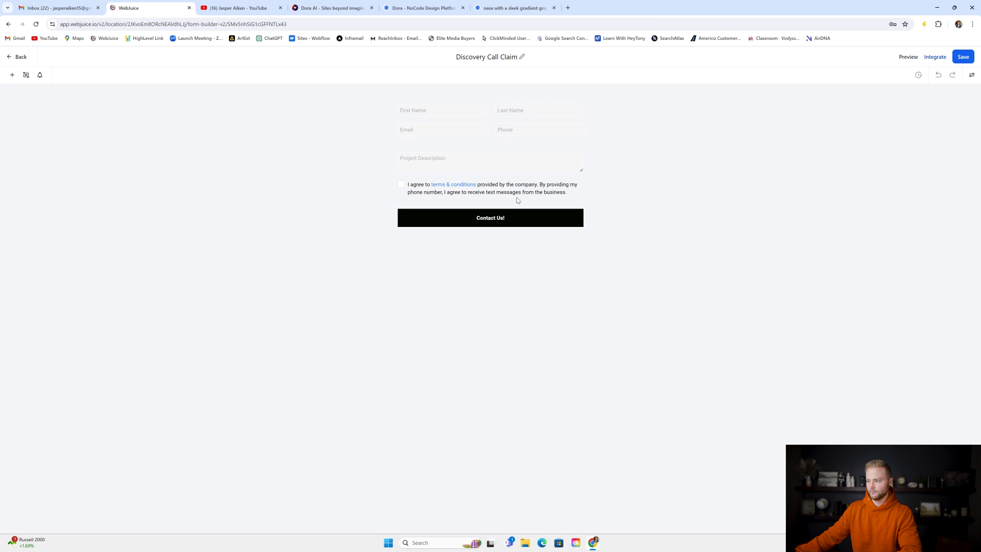
click(20, 56)
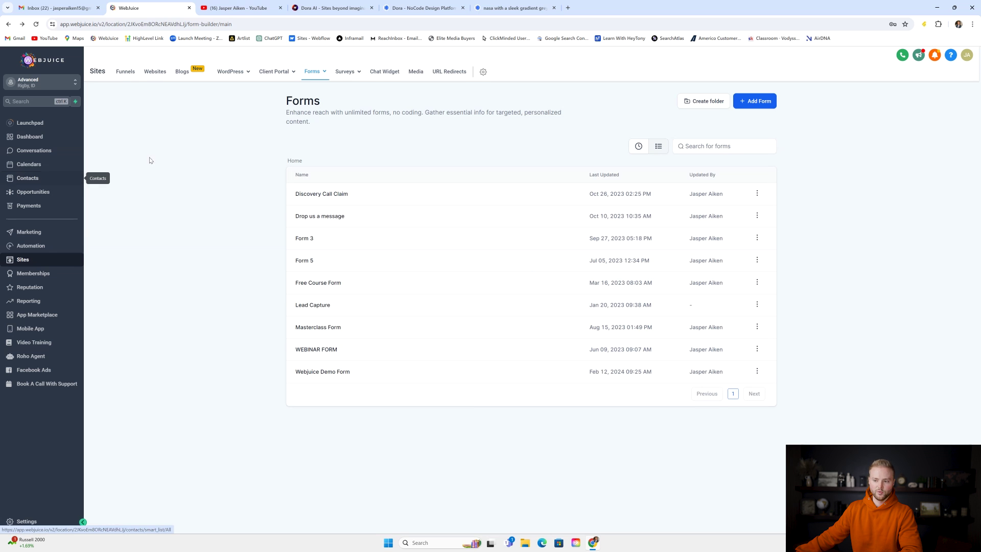
click(82, 246)
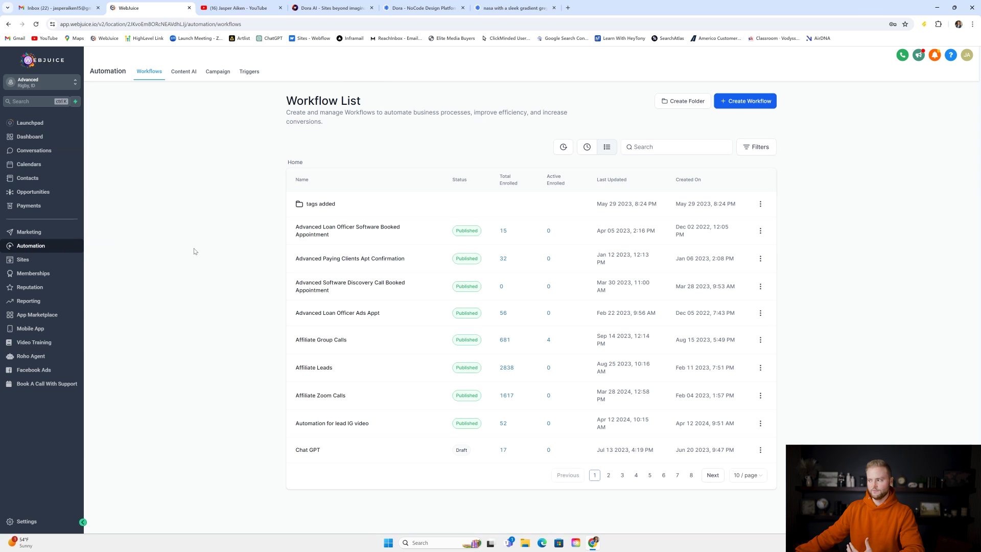
click(751, 103)
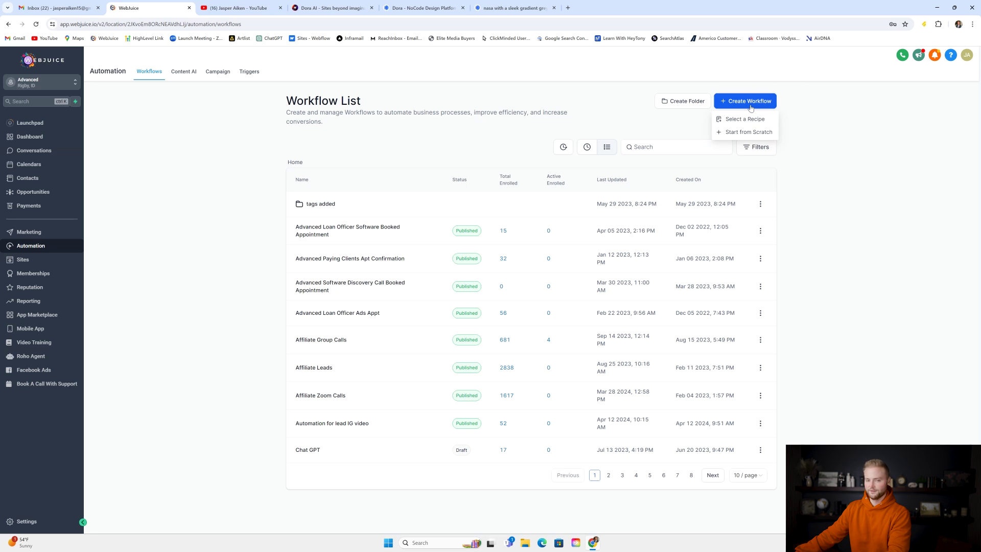
click(747, 132)
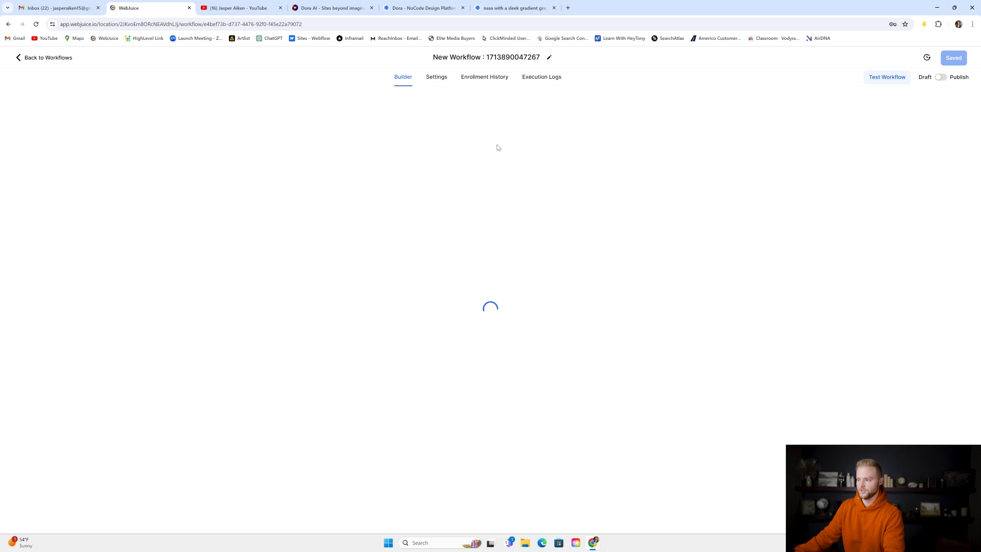
Step: Rename the new workflow to 'Website Form Submitted'
triple_click(501, 57)
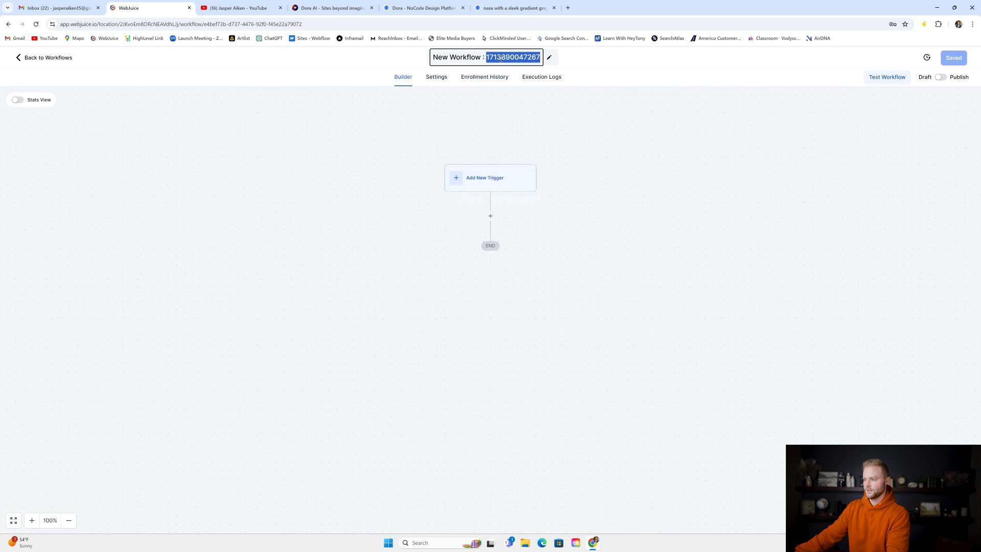
text(Website)
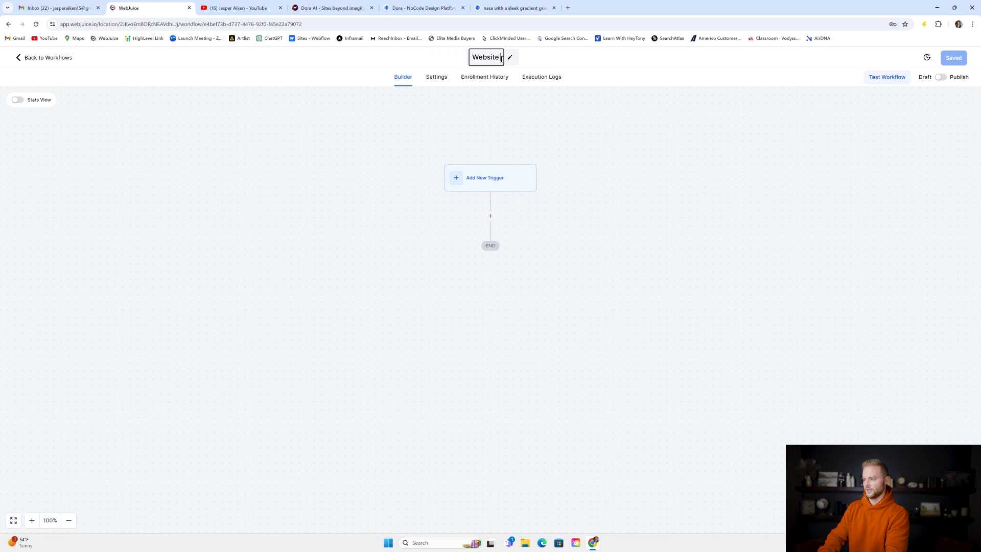
text( Form Submitted)
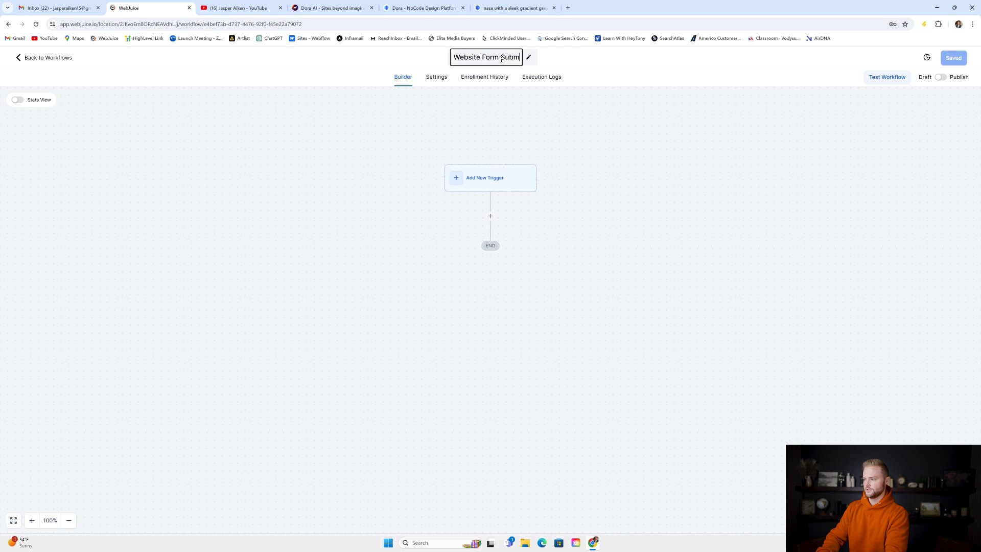
click(501, 133)
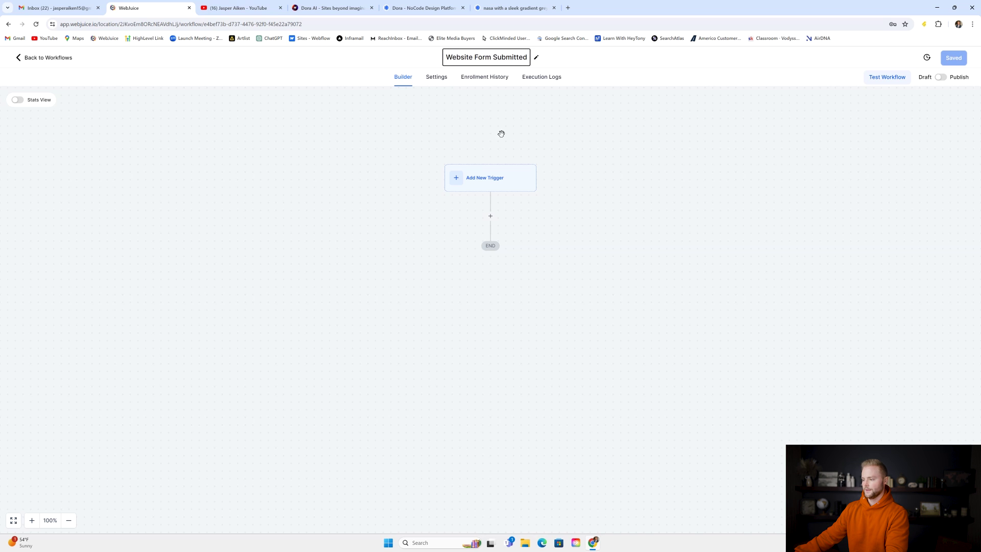
Step: Add a Form Submitted trigger filtered to the Discovery Call Claim form and save it
click(488, 181)
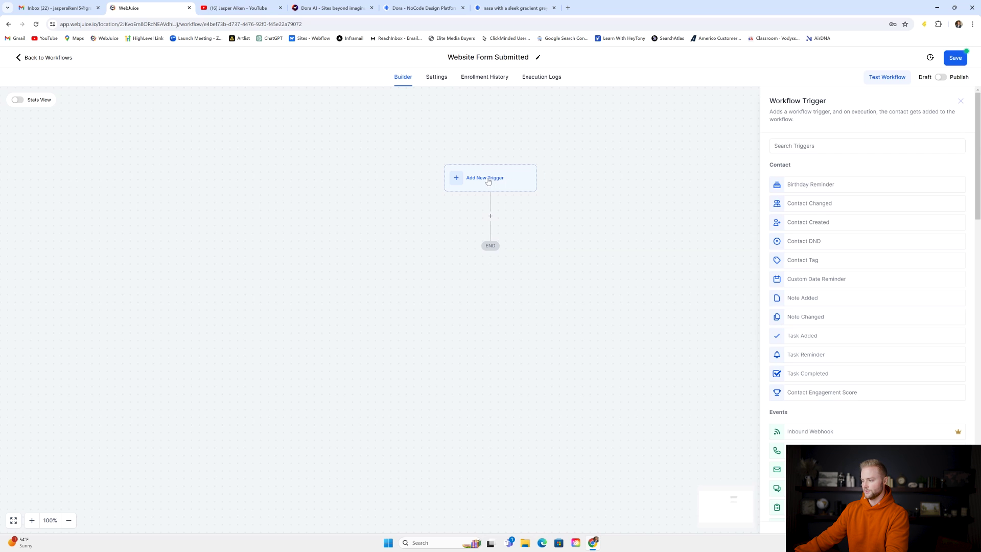
click(831, 143)
text(form)
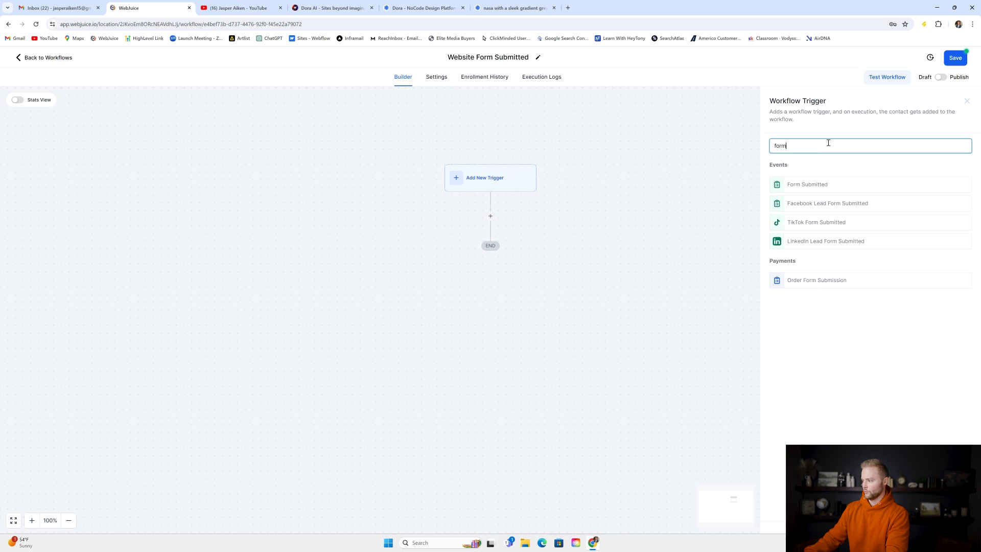
click(808, 184)
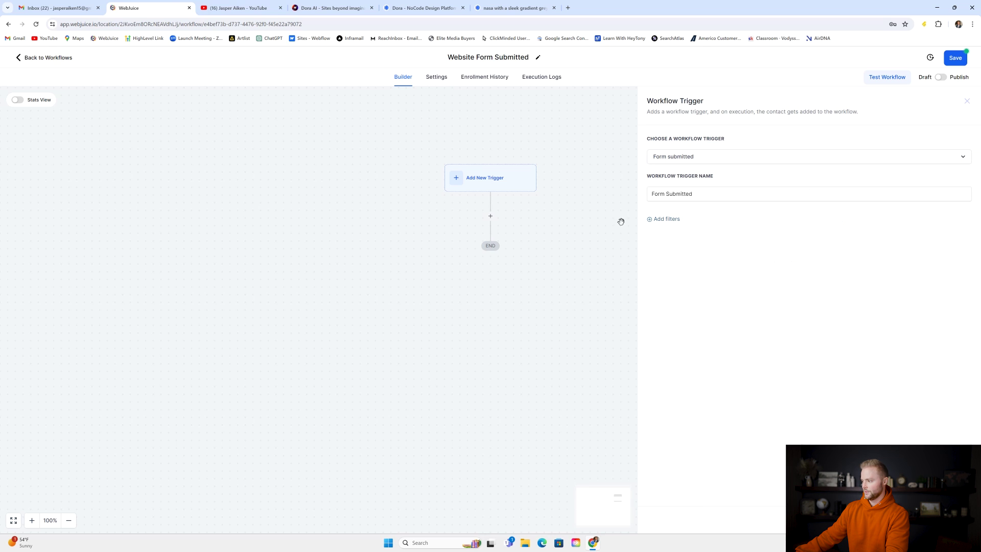
click(667, 219)
click(673, 228)
click(673, 281)
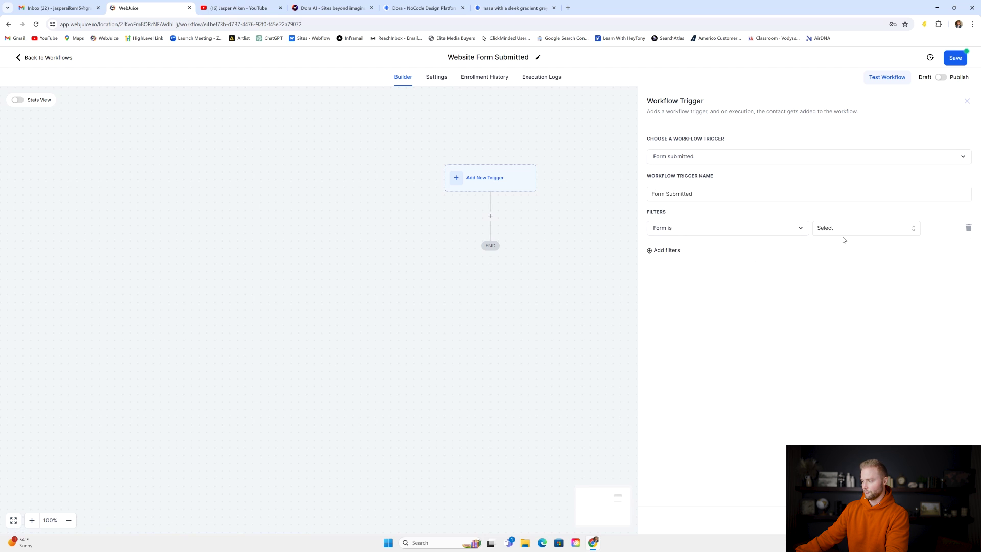
click(853, 230)
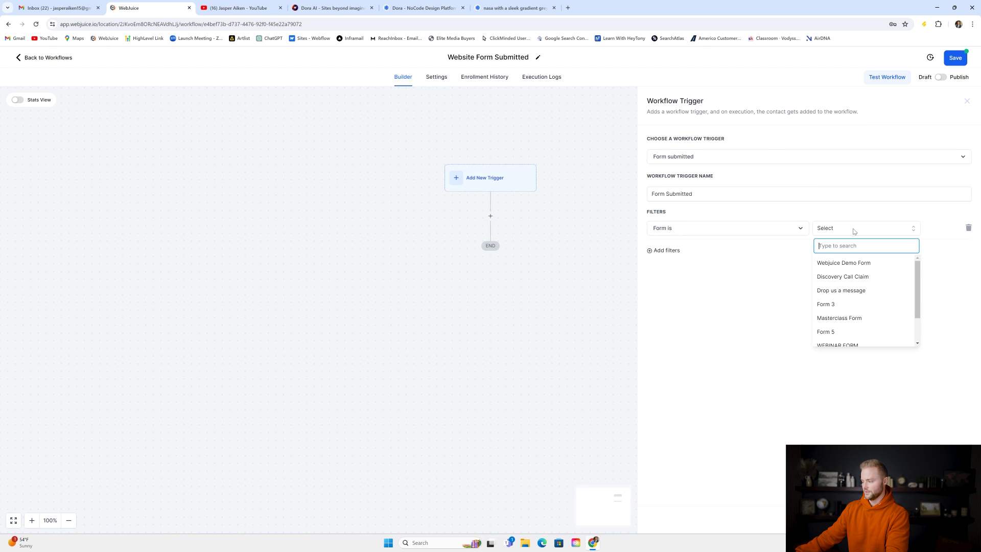
click(844, 279)
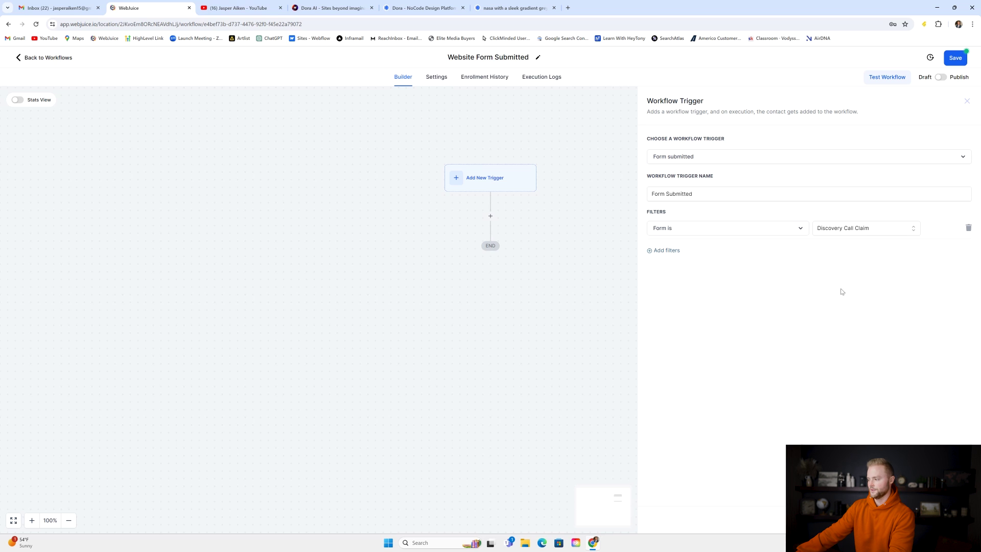
click(949, 518)
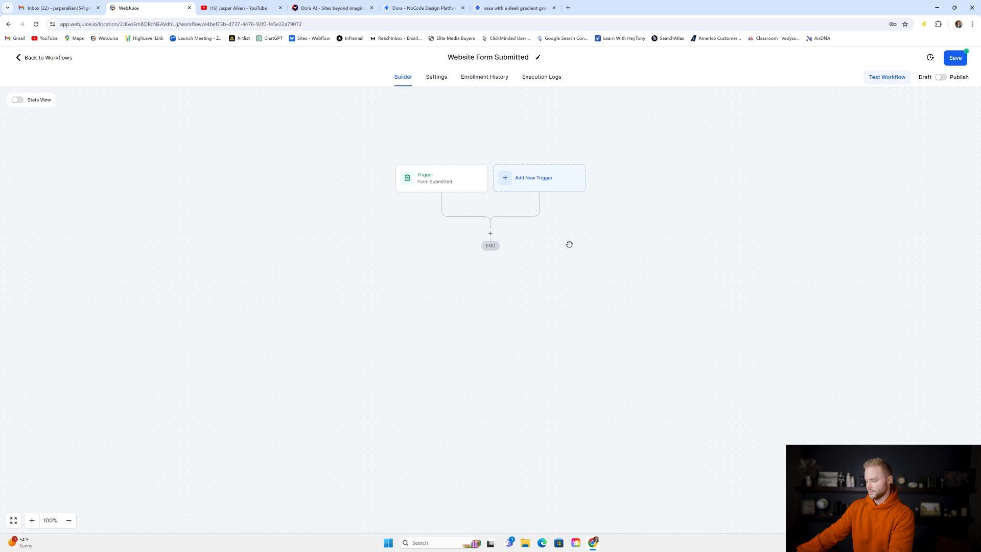
Step: Add a Send SMS action after the trigger
click(489, 233)
text(sms)
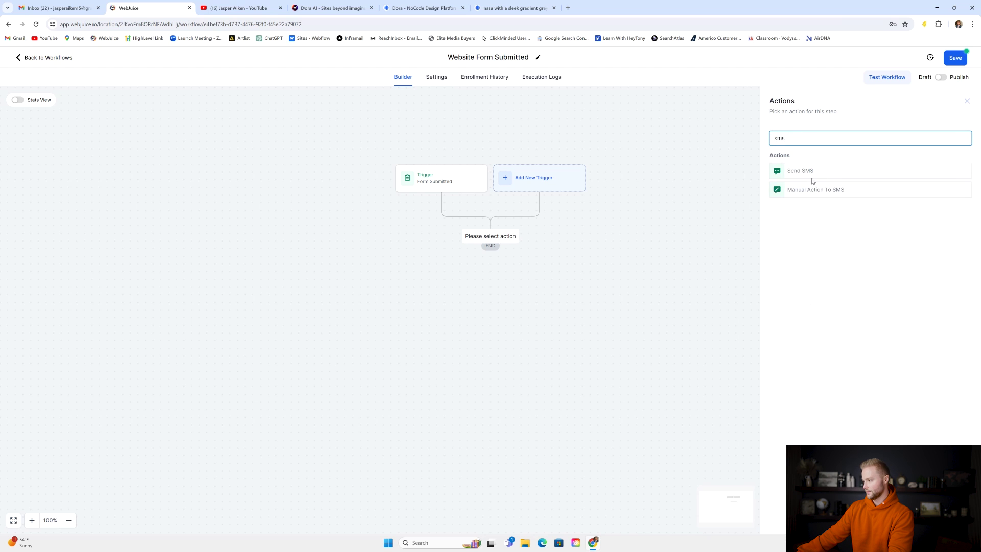
click(806, 172)
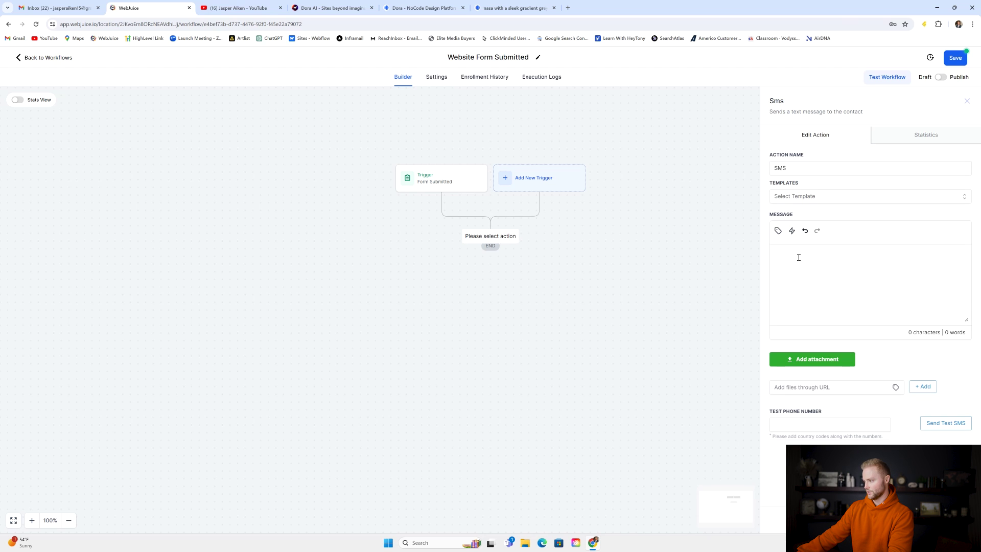
click(780, 258)
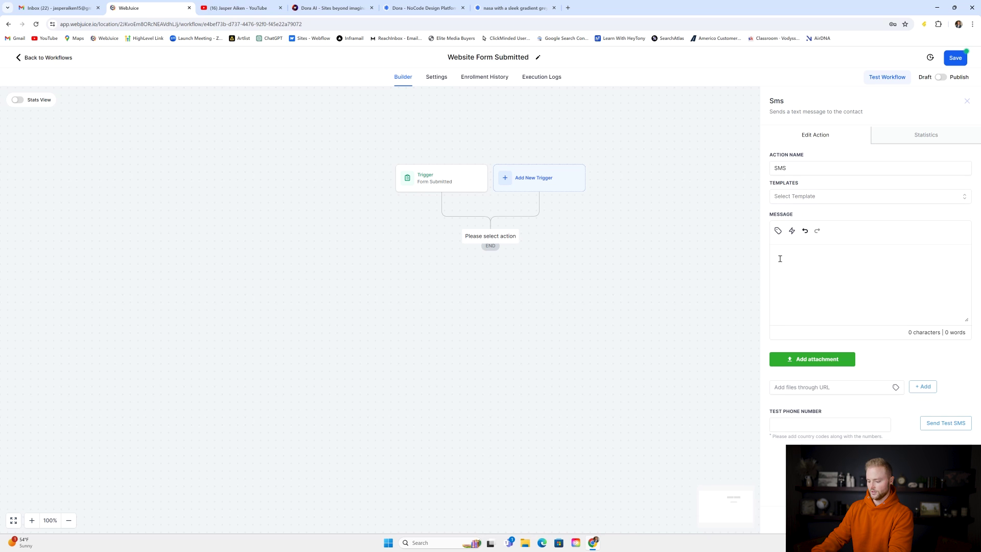
click(519, 284)
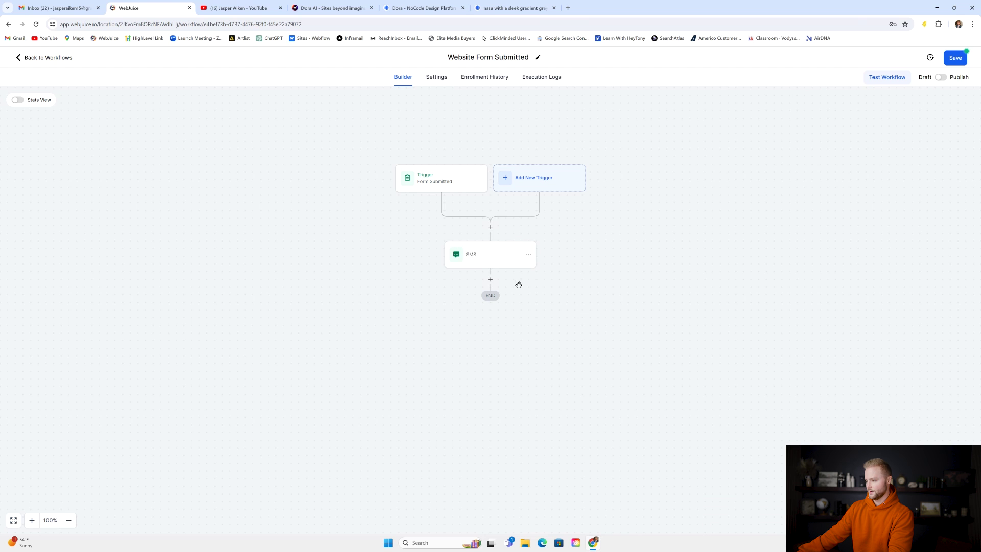
Step: Add a Send Email action below the SMS step
click(491, 279)
text(email)
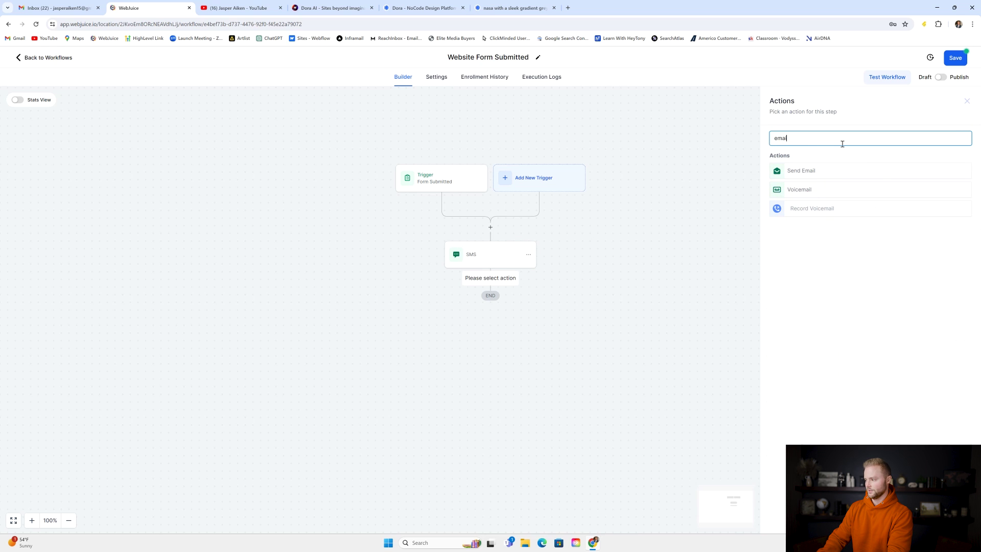
click(815, 171)
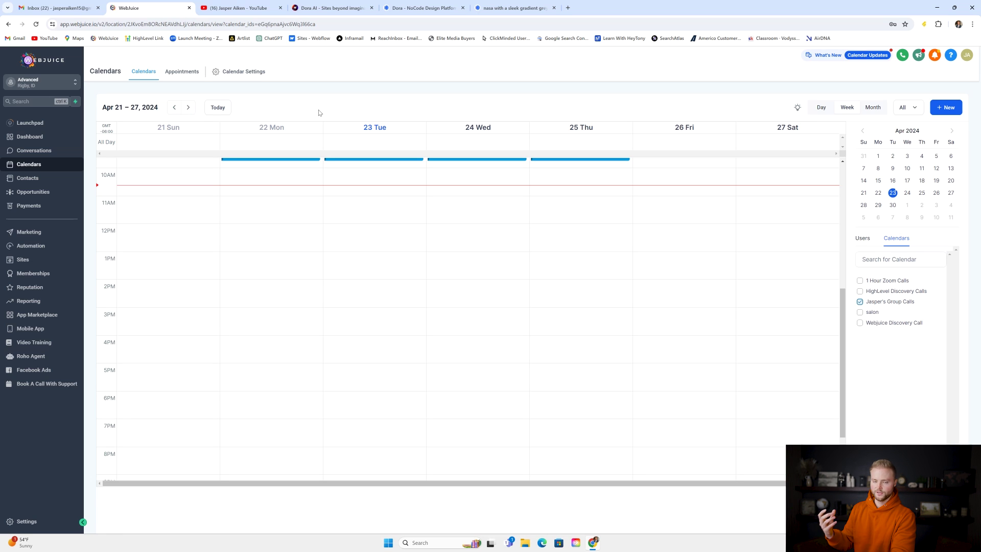
Step: Copy the salon calendar's embed code from its Share window in Calendar Settings
click(244, 77)
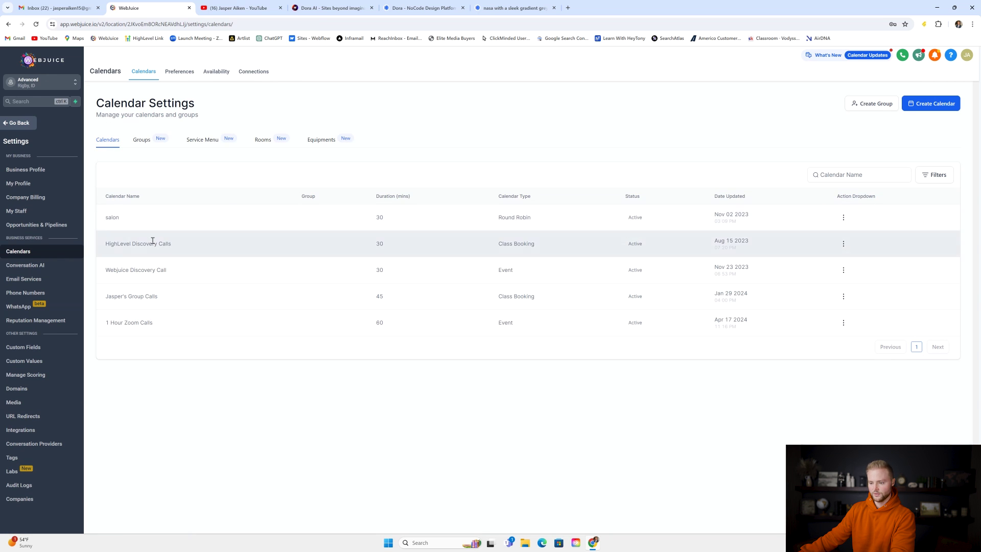
click(843, 219)
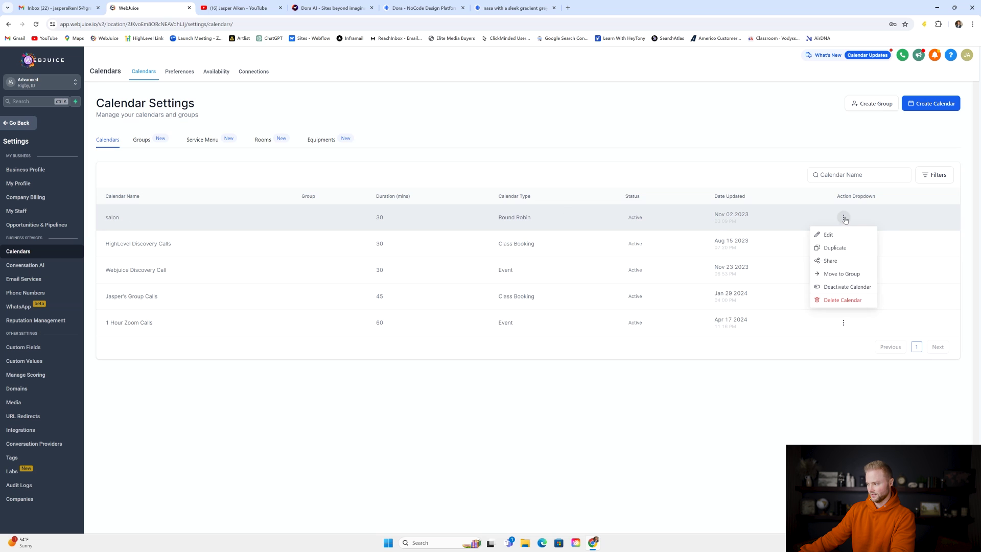
click(831, 261)
click(640, 265)
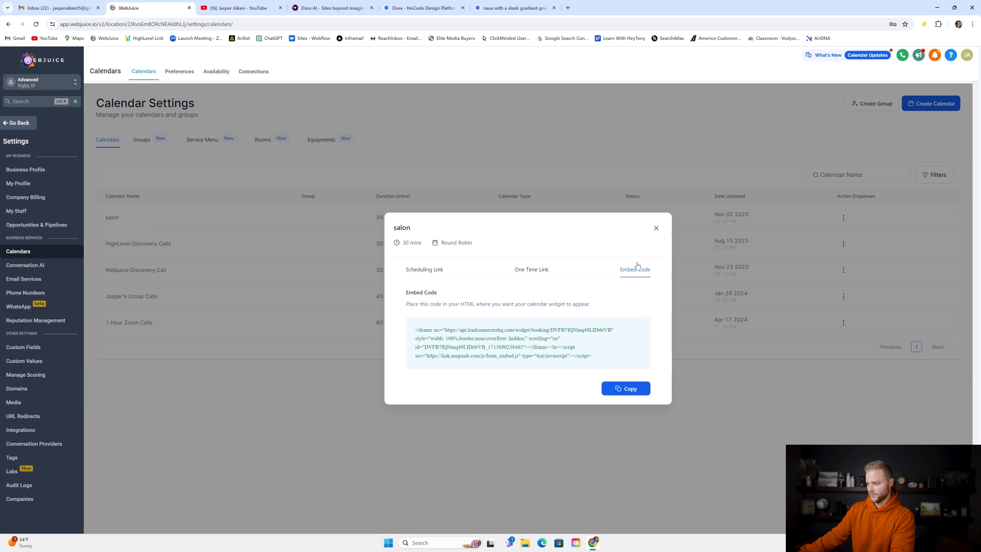
click(626, 394)
click(656, 227)
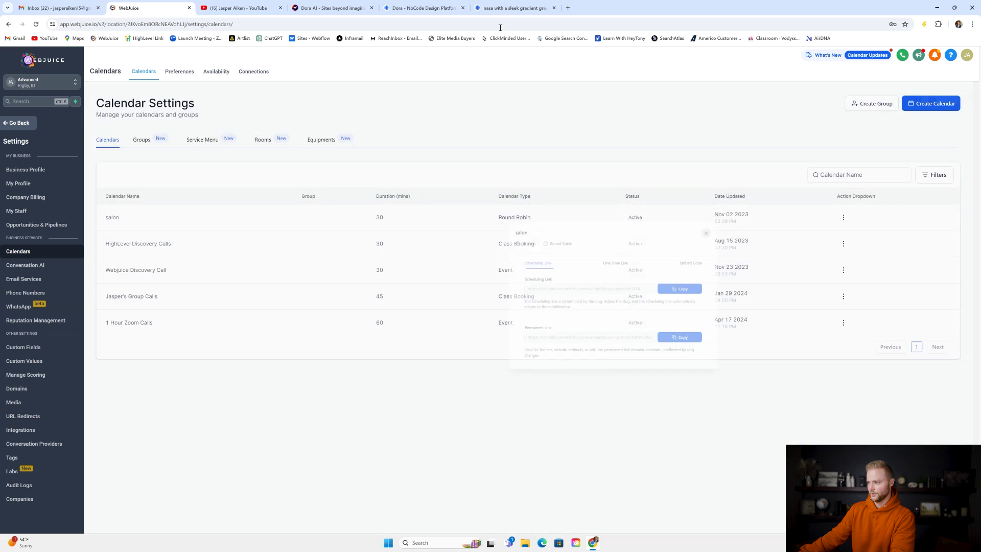
click(433, 4)
Step: Insert an Embed form below the Contact Us button
scroll(545, 224, down, 2)
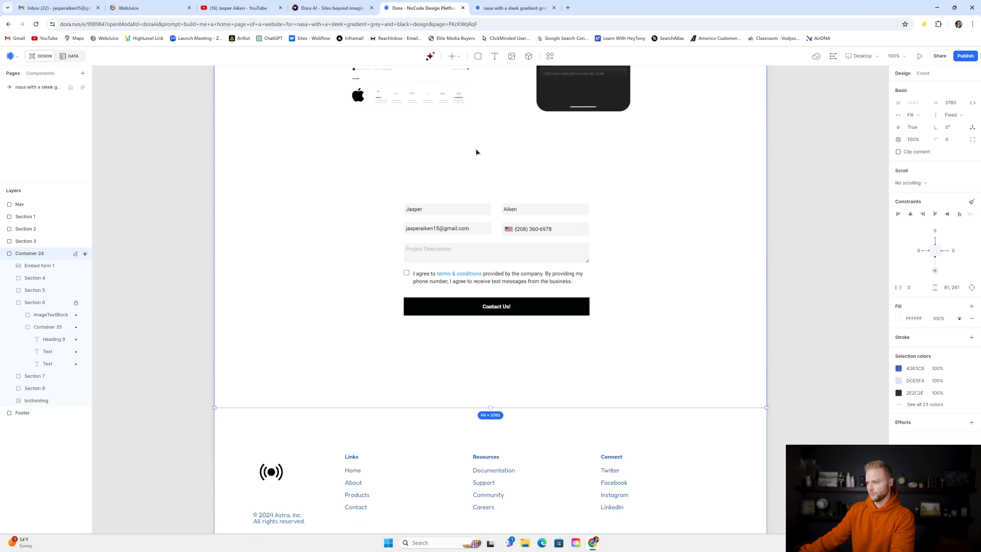
click(454, 58)
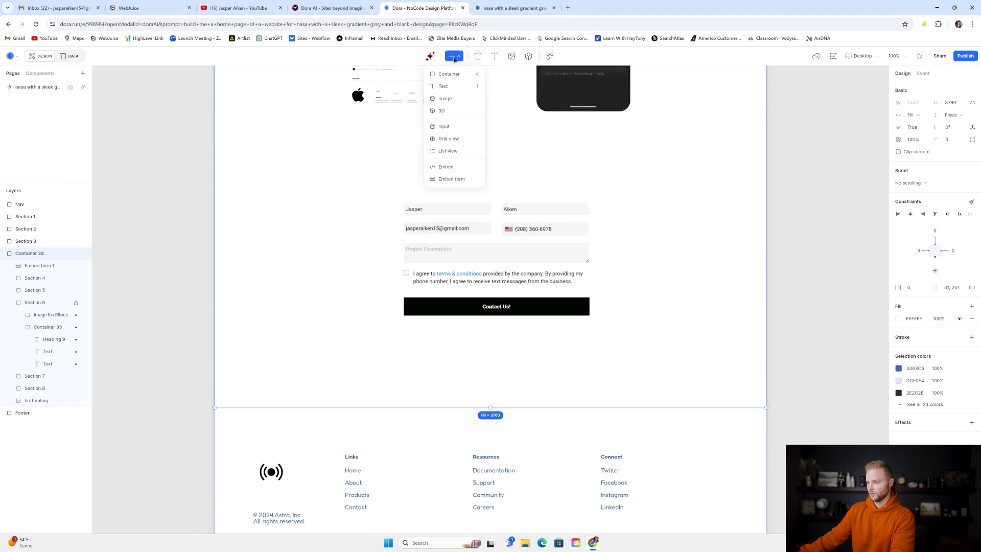
click(450, 180)
scroll(480, 234, down, 1)
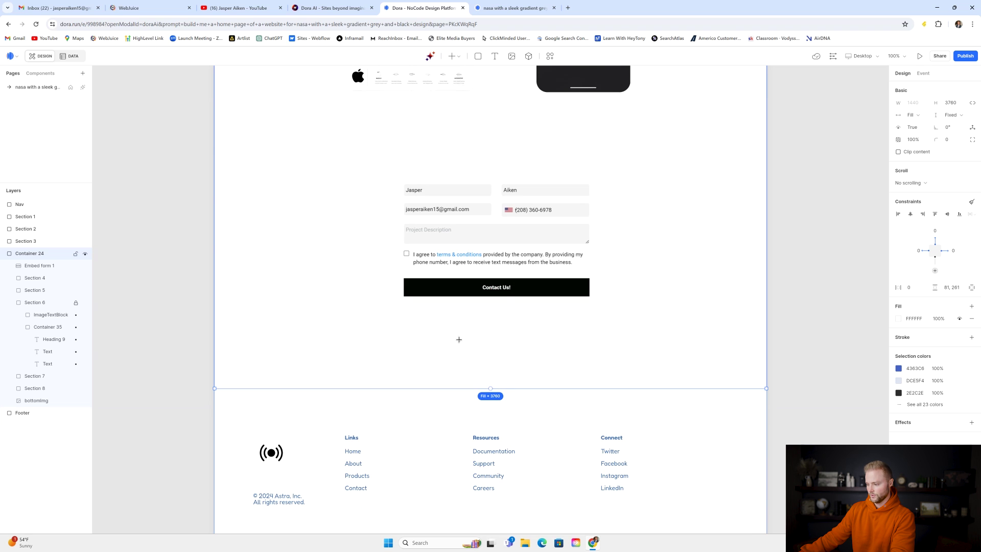
mouse_move(395, 307)
mouse_down()
mouse_move(451, 337)
mouse_move(592, 381)
mouse_up()
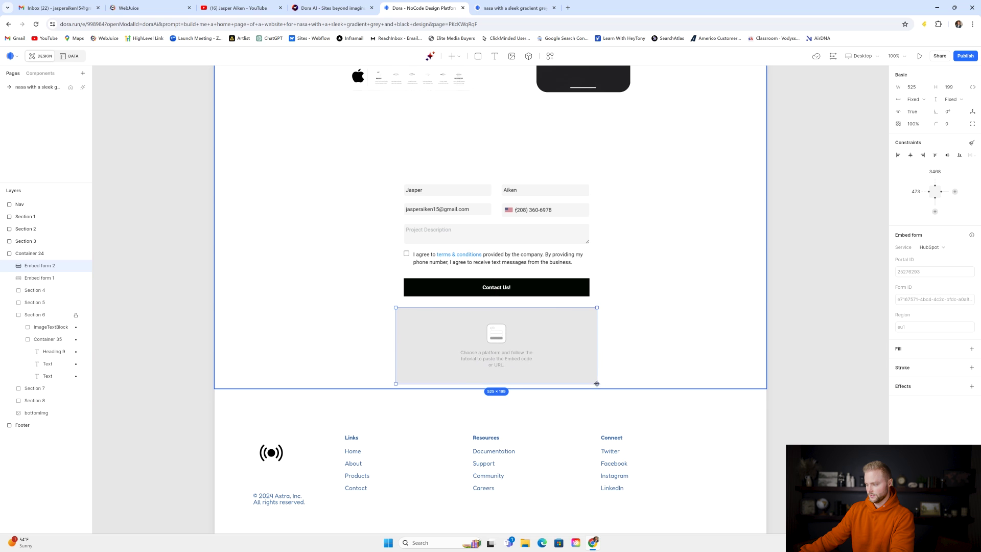
Step: Make Container 24 taller and enlarge the embed form to 895×531
click(634, 379)
scroll(605, 316, down, 3)
drag(606, 342, 608, 408)
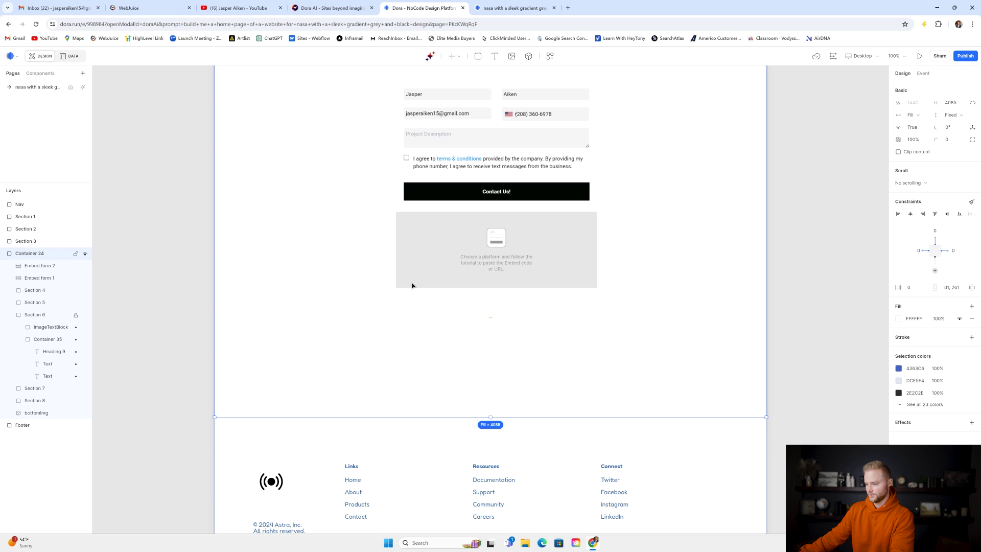
click(470, 258)
drag(396, 287, 320, 415)
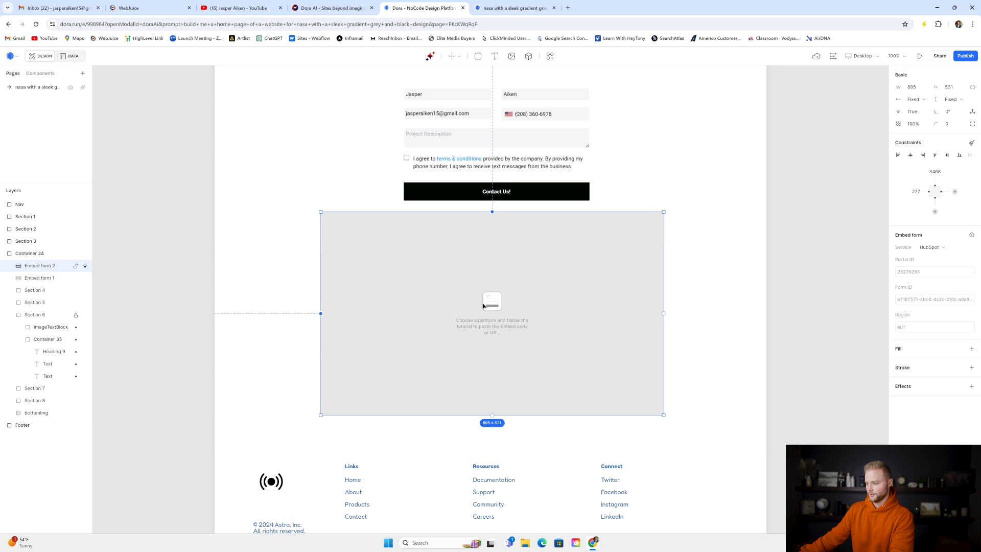
Step: Set the embed Service to Other and paste the salon calendar embed code
click(938, 248)
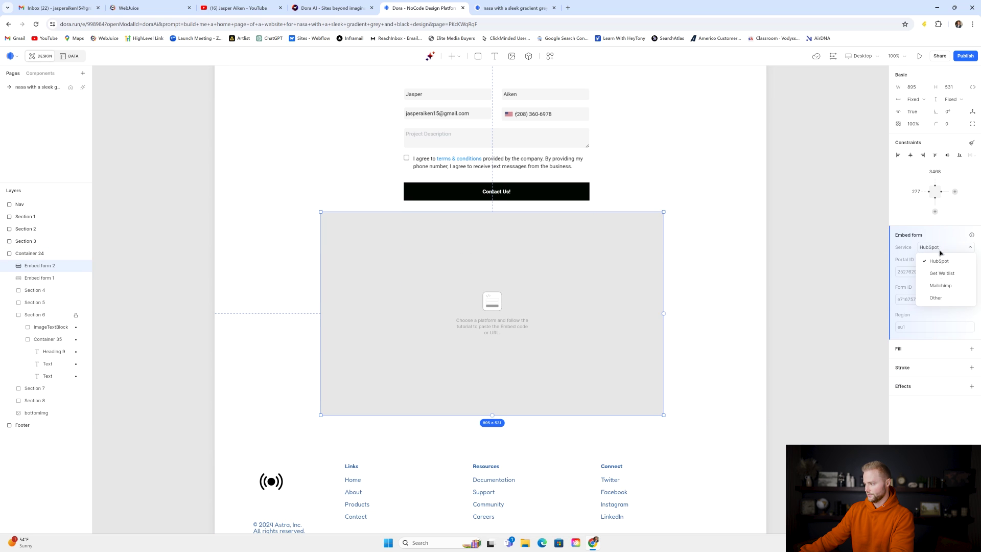
click(938, 297)
click(918, 282)
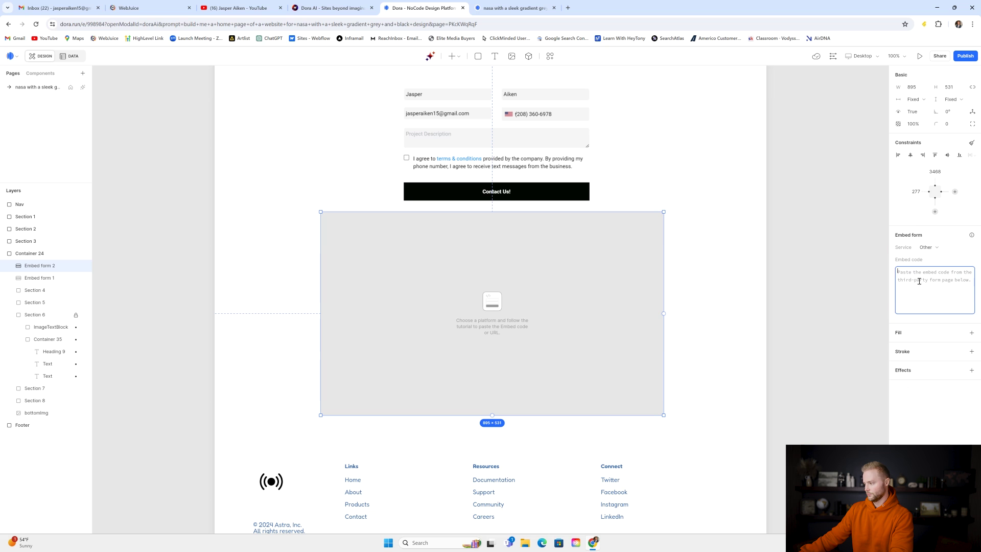
key(ctrl+v)
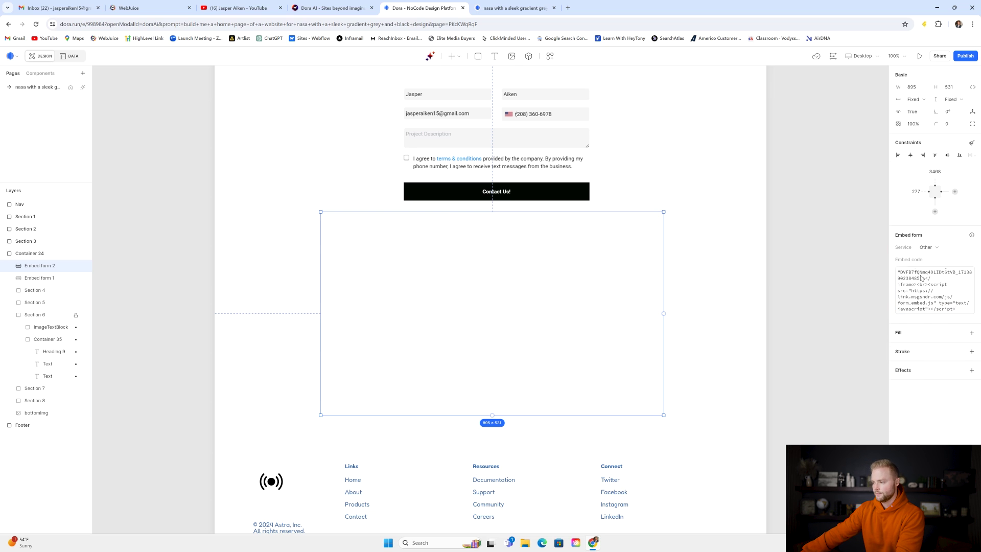
click(507, 296)
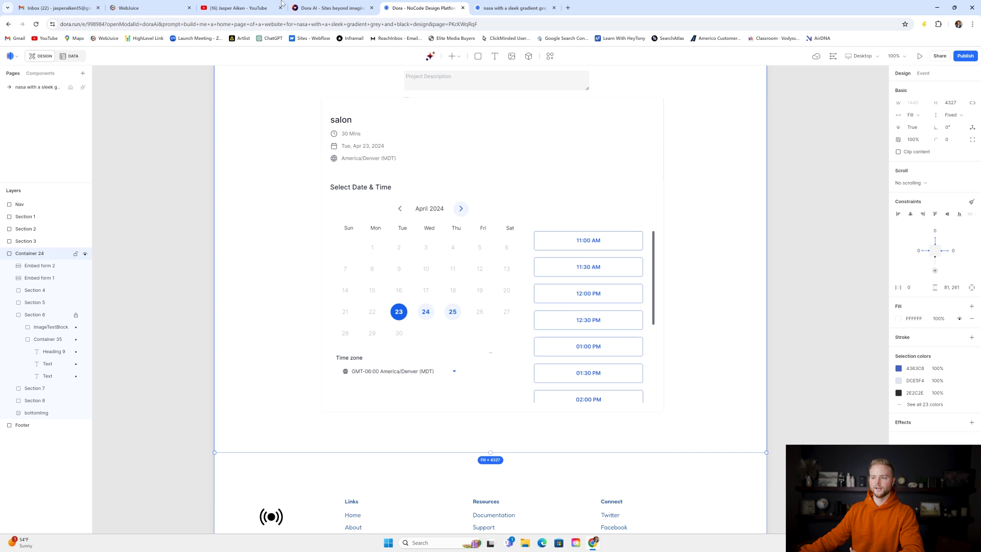
Step: In WebJuice, go back from Calendar Settings to the Apr 21–27, 2024 calendars week view
click(148, 5)
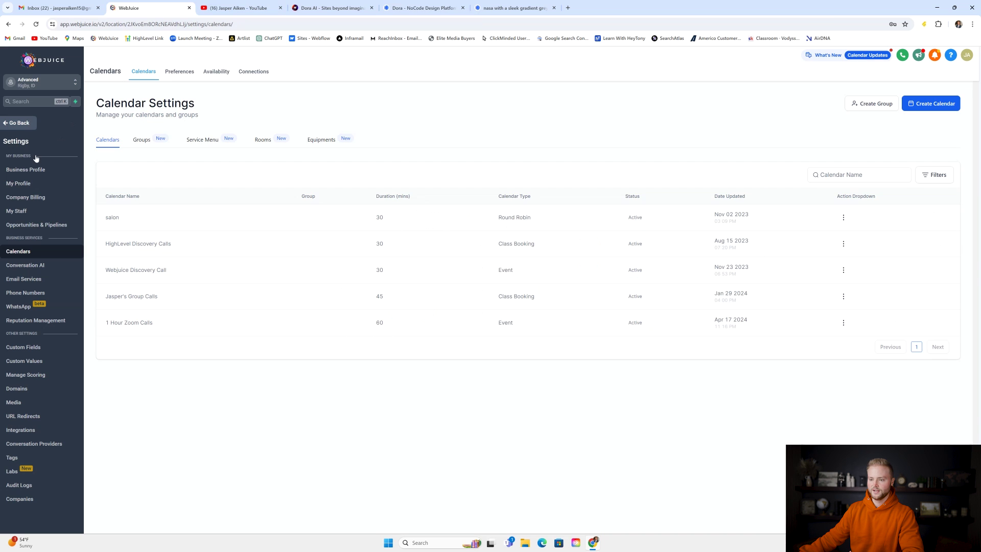
click(15, 123)
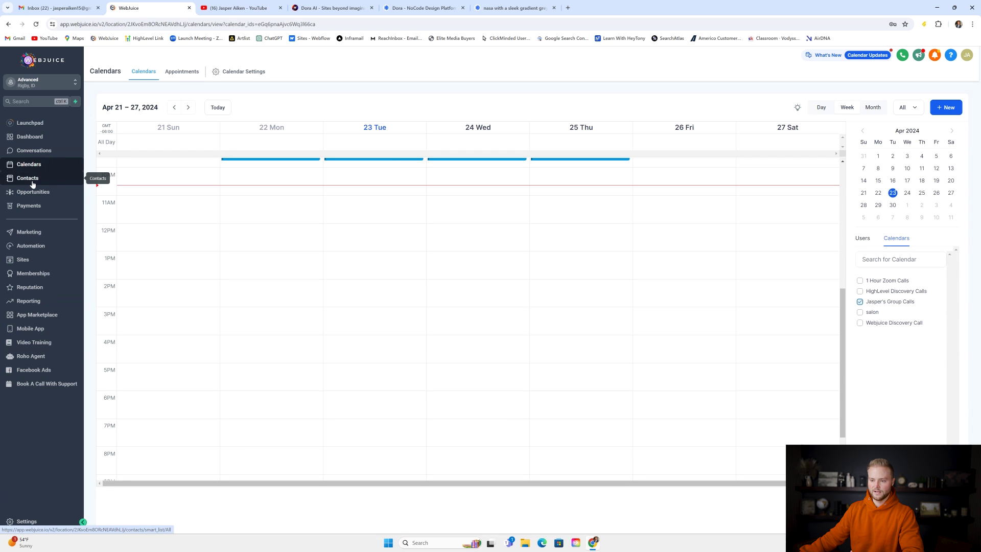